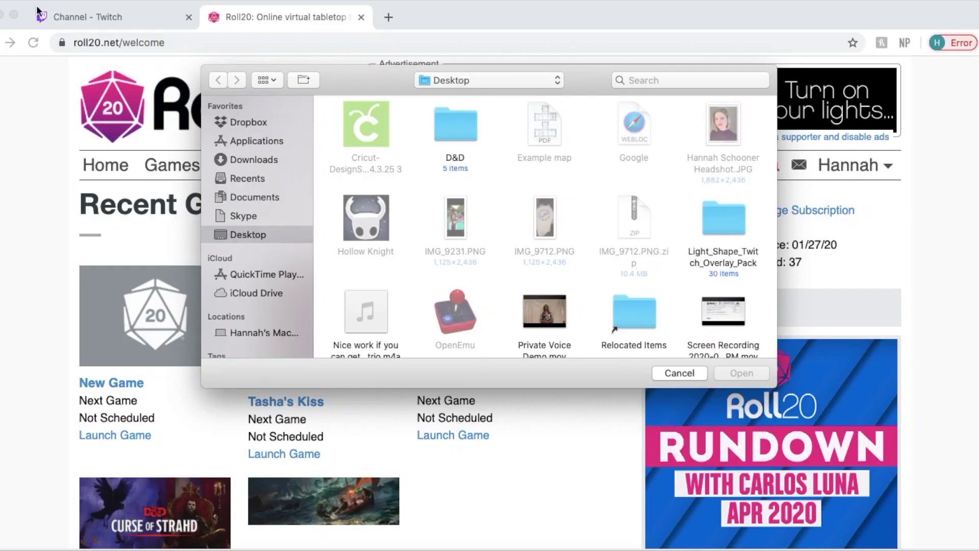
- Dismiss the file picker without opening any file
{"action": "left_click", "coordinate": [680, 372]}
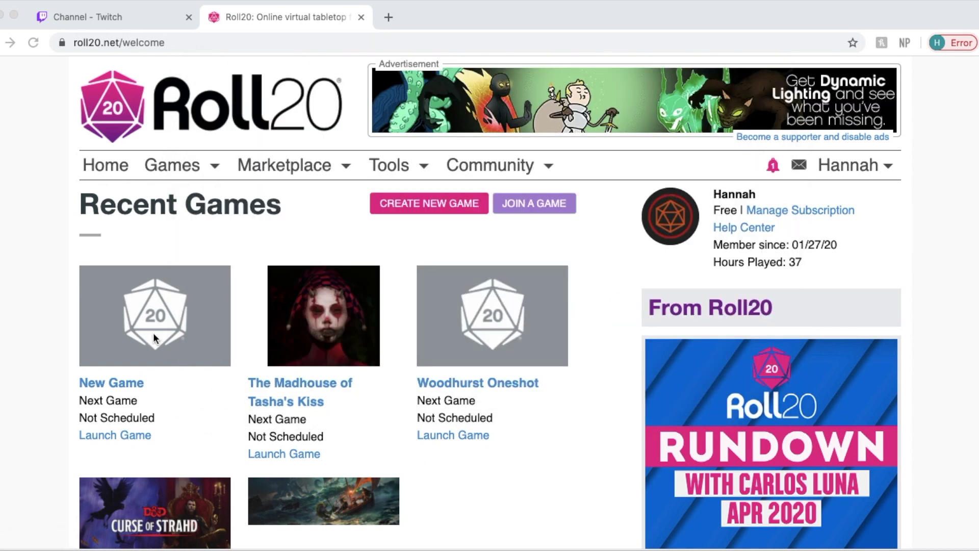
- Launch the New Game campaign in the tabletop and turn off the webcam video
{"action": "left_click", "coordinate": [149, 318]}
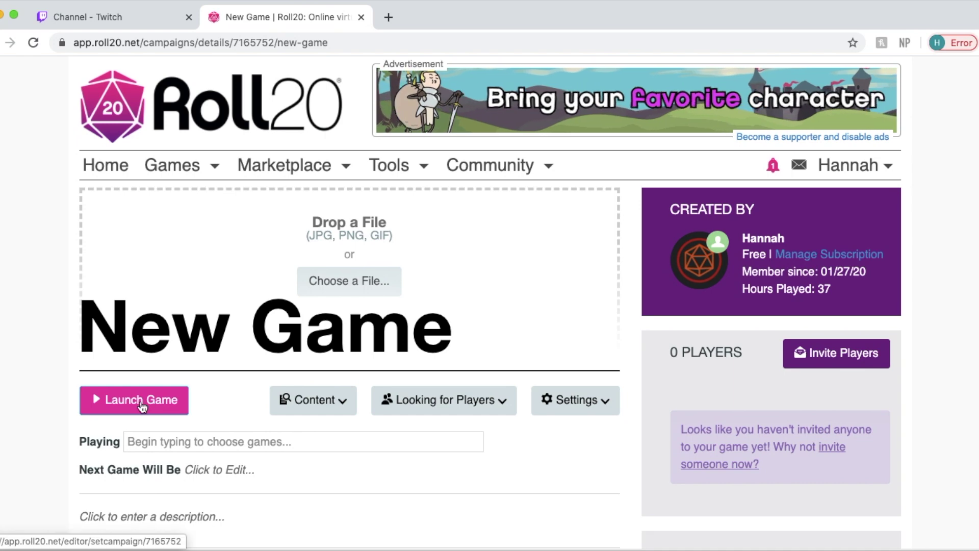
{"action": "left_click", "coordinate": [141, 405]}
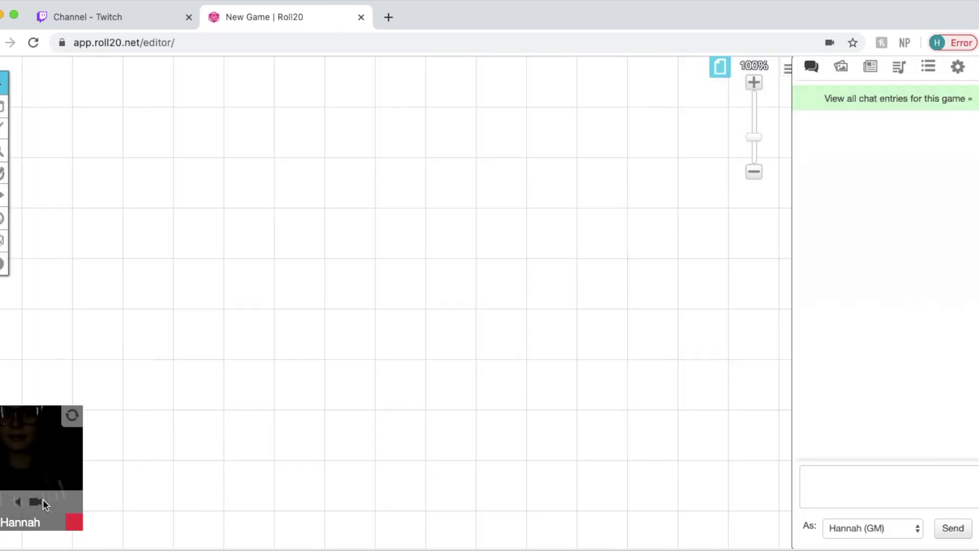
{"action": "left_click", "coordinate": [43, 497]}
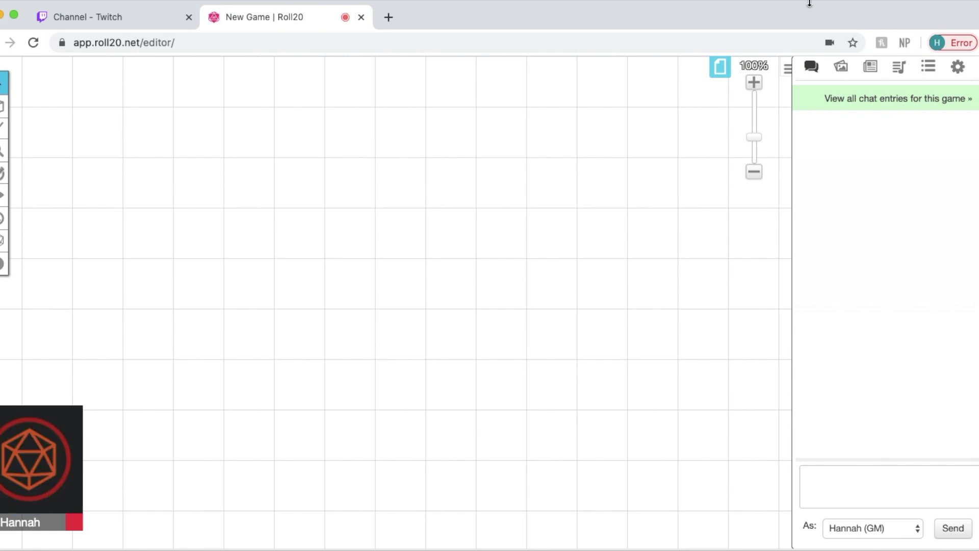
- Upload page 1 of the Example map PDF and drag it onto the tabletop
{"action": "left_click", "coordinate": [842, 67]}
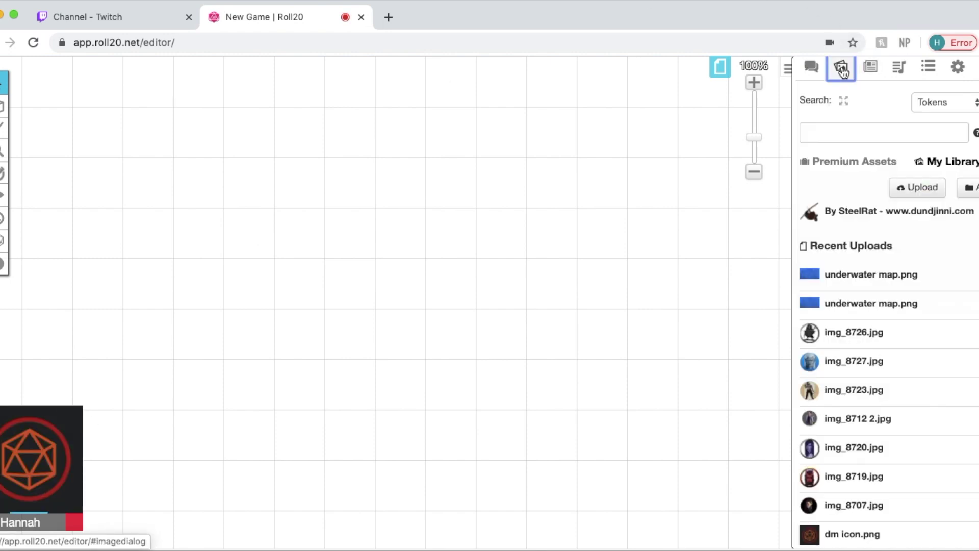
{"action": "left_click", "coordinate": [922, 190]}
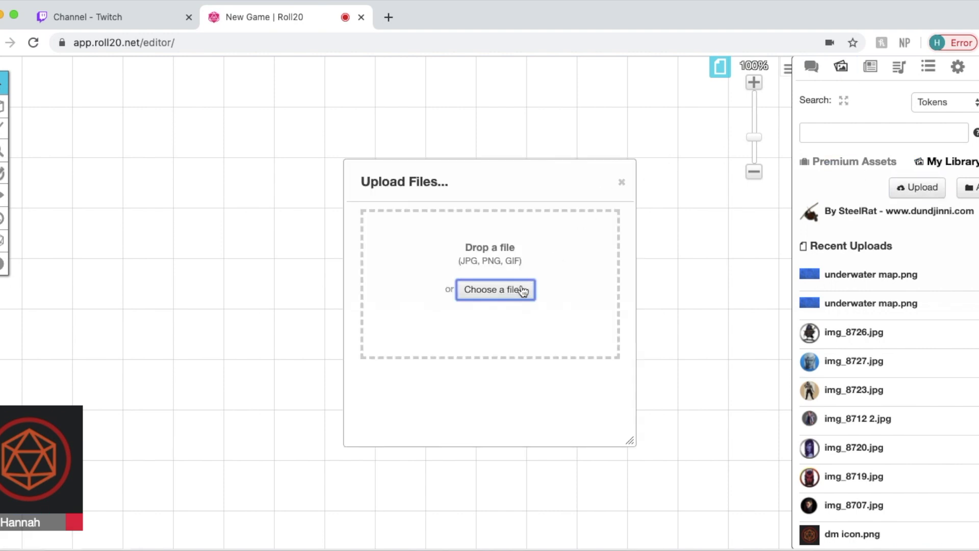
{"action": "left_click", "coordinate": [515, 294]}
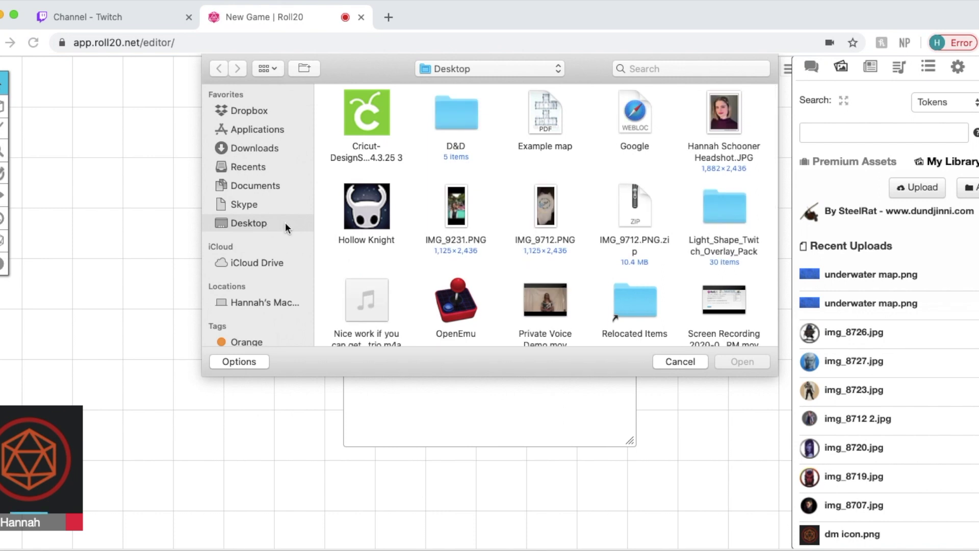
{"action": "left_click", "coordinate": [551, 113]}
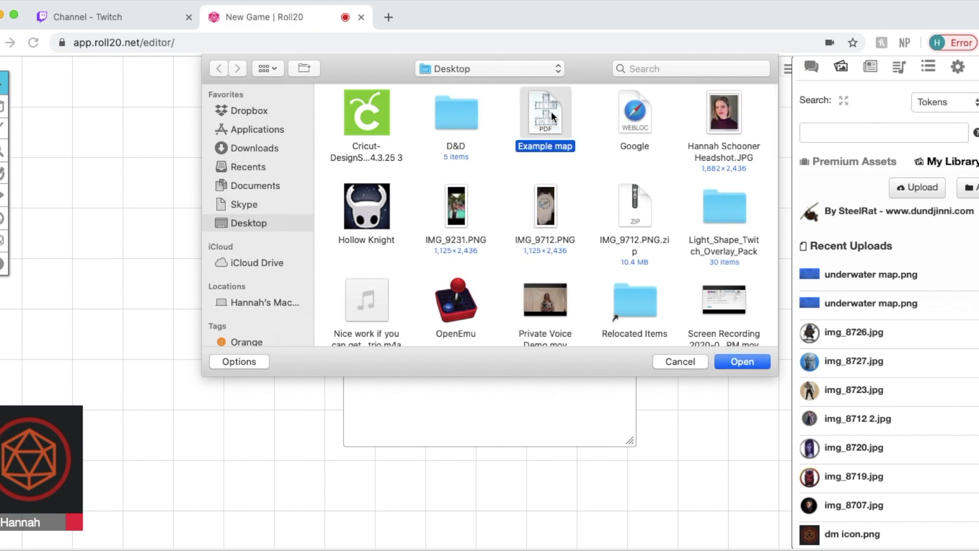
{"action": "left_click", "coordinate": [742, 361]}
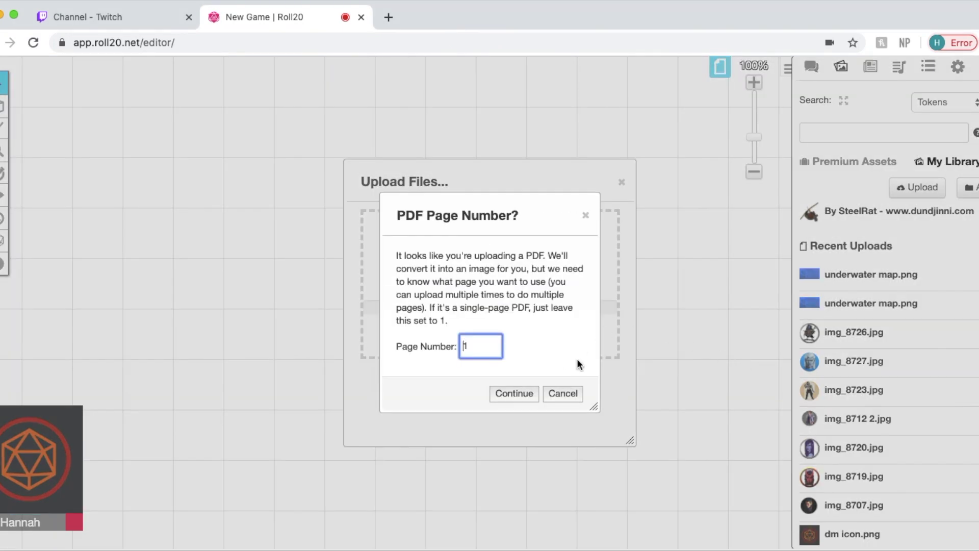
{"action": "left_click", "coordinate": [522, 398]}
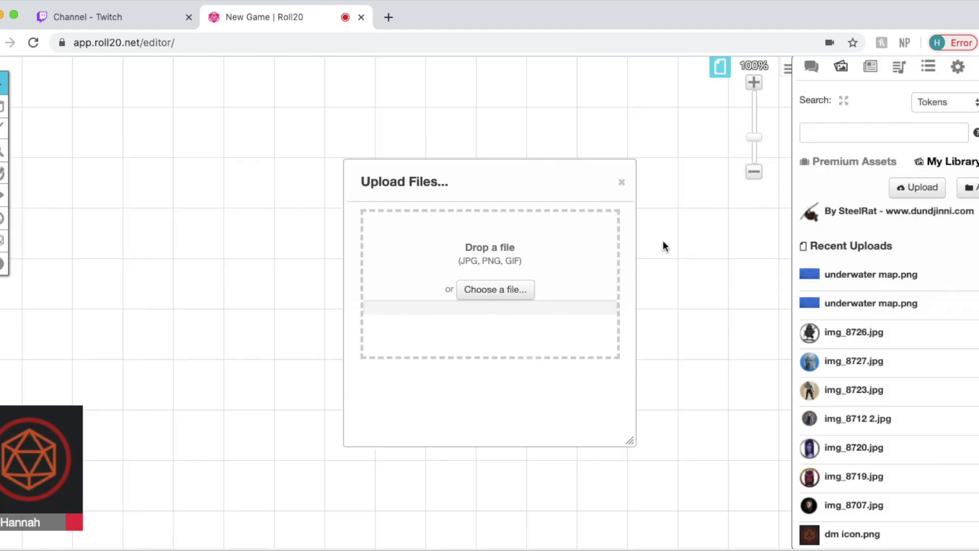
{"action": "mouse_move", "coordinate": [885, 205]}
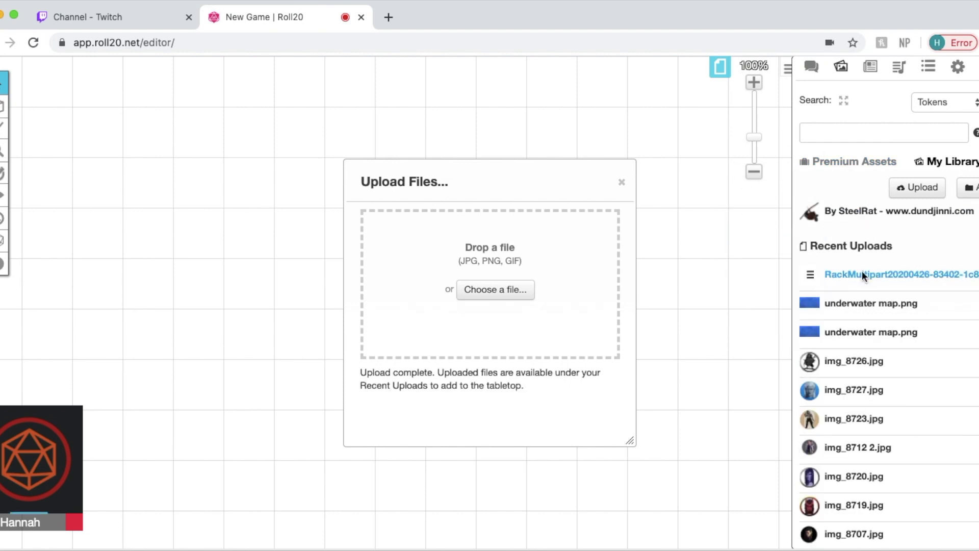
{"action": "left_click_drag", "start_coordinate": [862, 273], "coordinate": [520, 268]}
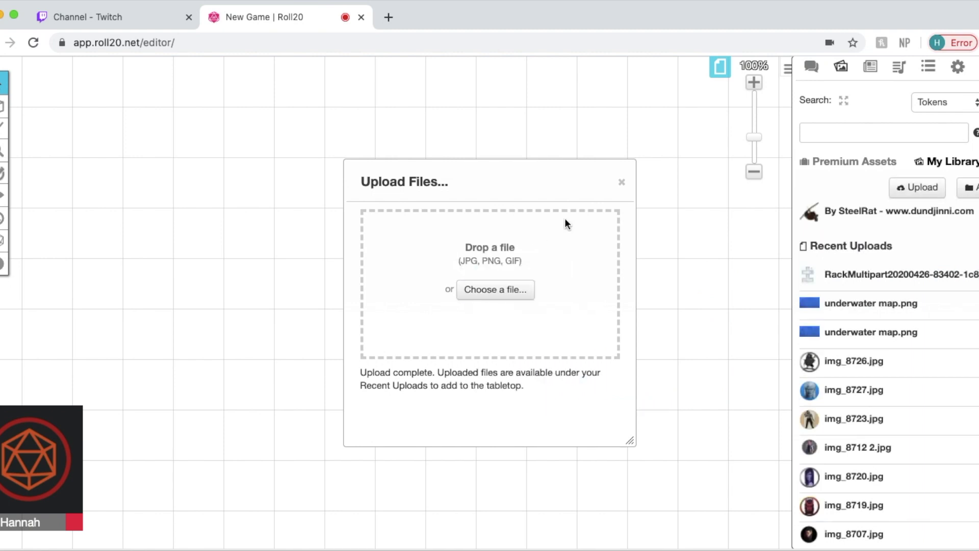
- Close the upload window and move the floor plan onto the Map layer
{"action": "left_click", "coordinate": [622, 182]}
{"action": "left_click", "coordinate": [496, 290]}
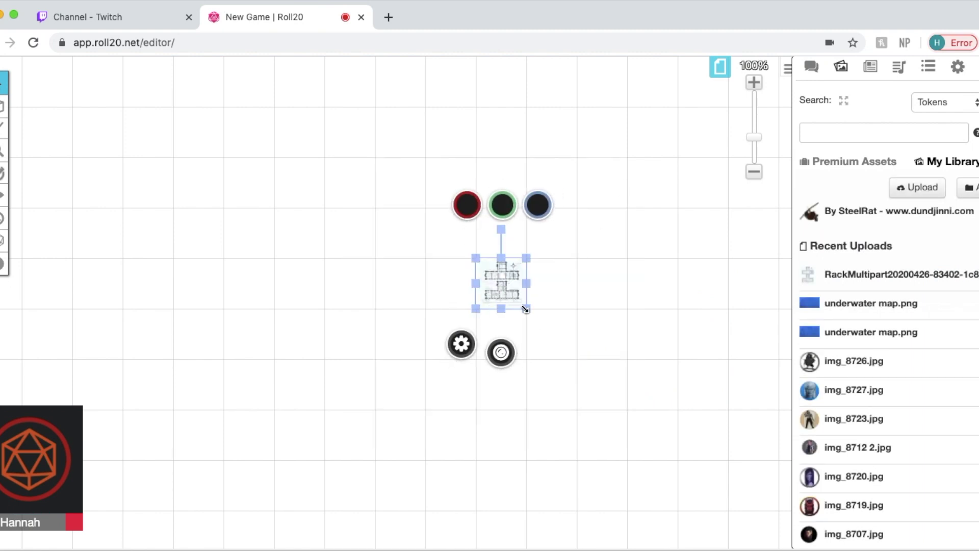
{"action": "right_click", "coordinate": [488, 295]}
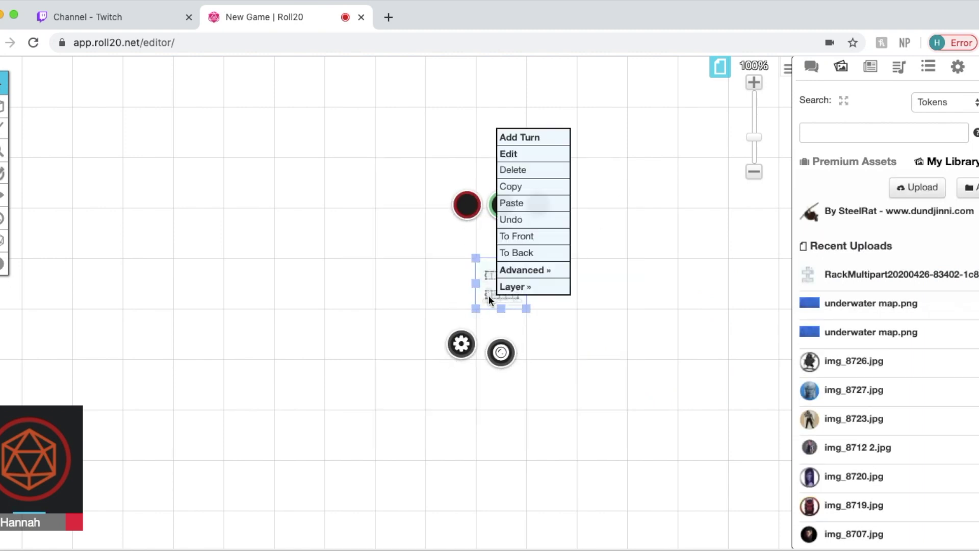
{"action": "mouse_move", "coordinate": [523, 292]}
{"action": "left_click", "coordinate": [591, 271]}
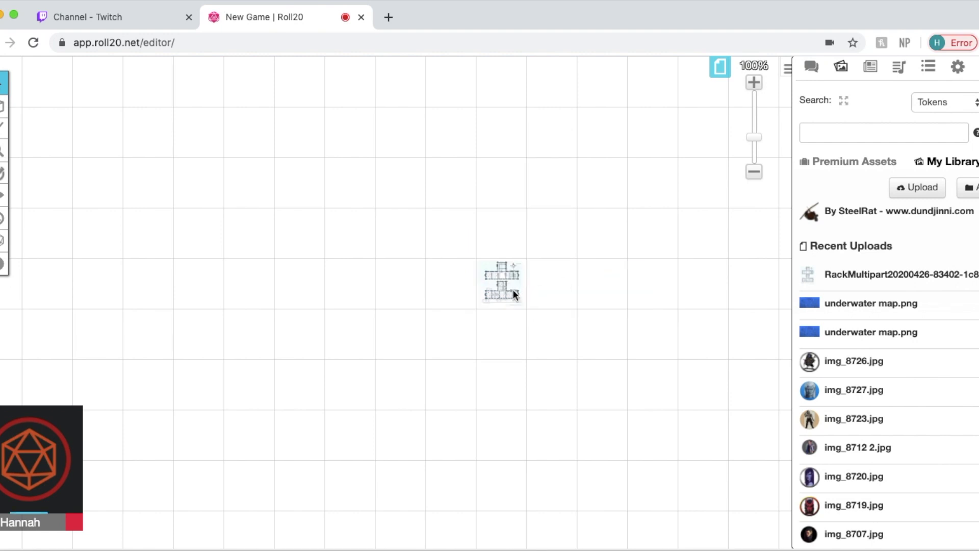
{"action": "mouse_move", "coordinate": [4, 110]}
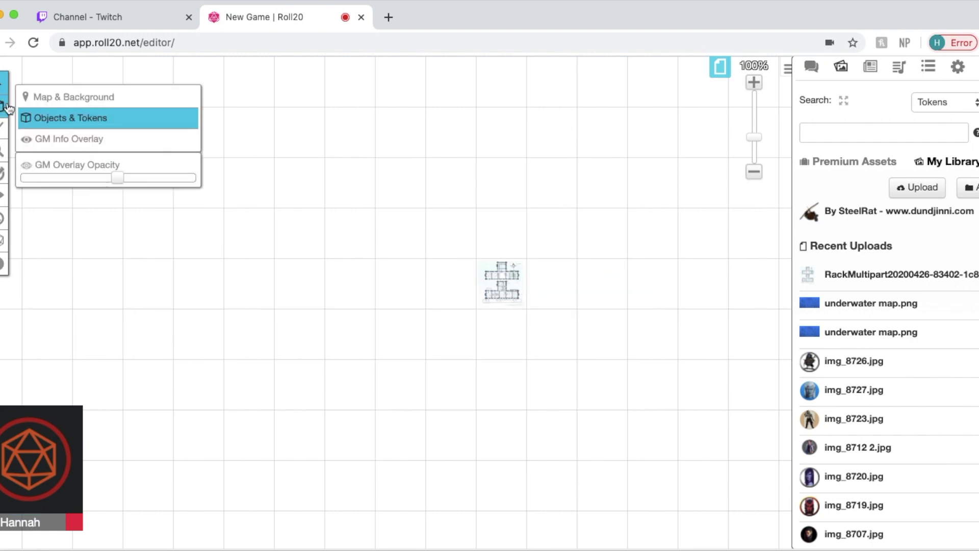
{"action": "left_click", "coordinate": [52, 97]}
- Enlarge the floor plan across the grid and move it up about five squares
{"action": "left_click", "coordinate": [485, 310]}
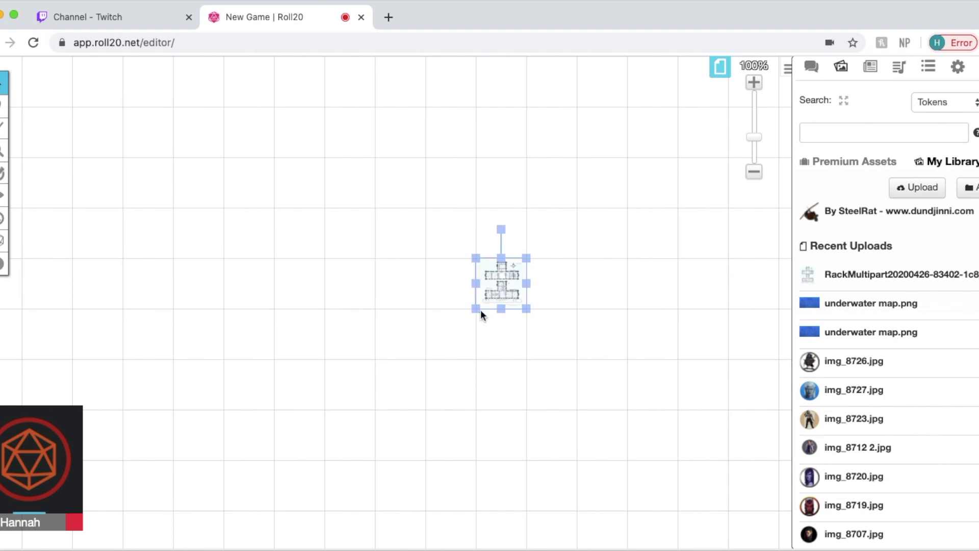
{"action": "left_click_drag", "start_coordinate": [476, 309], "coordinate": [167, 480]}
{"action": "left_click_drag", "start_coordinate": [387, 416], "coordinate": [405, 173]}
{"action": "left_click_drag", "start_coordinate": [527, 360], "coordinate": [678, 510]}
{"action": "scroll", "coordinate": [503, 259], "scroll_direction": "up", "scroll_amount": 2}
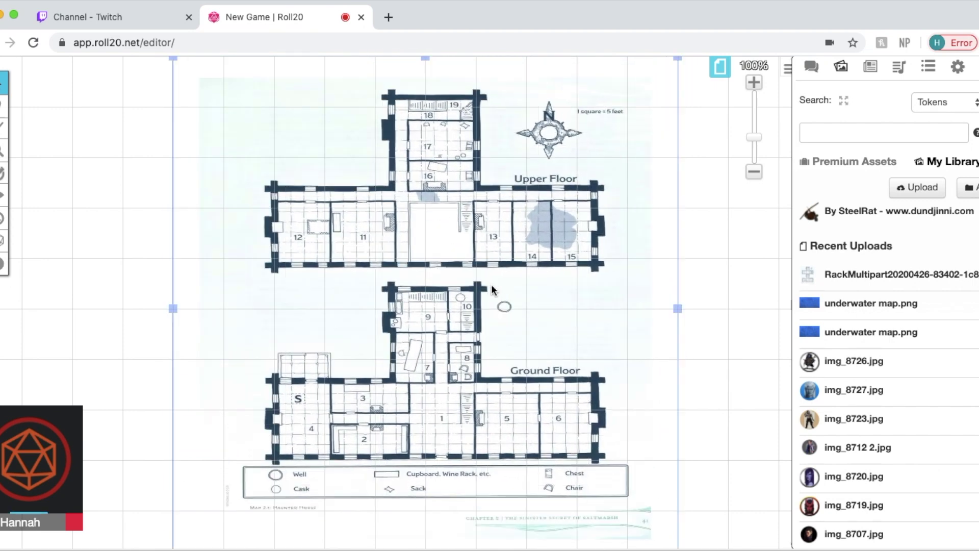
{"action": "left_click", "coordinate": [712, 68]}
- Resize the Start page to 25 by 50 grid units
{"action": "mouse_move", "coordinate": [119, 81]}
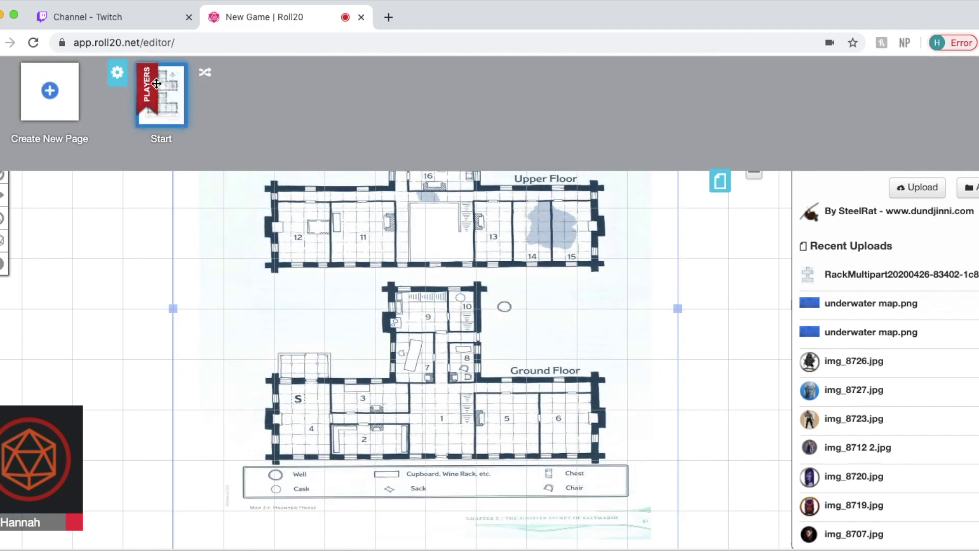
{"action": "left_click", "coordinate": [117, 74]}
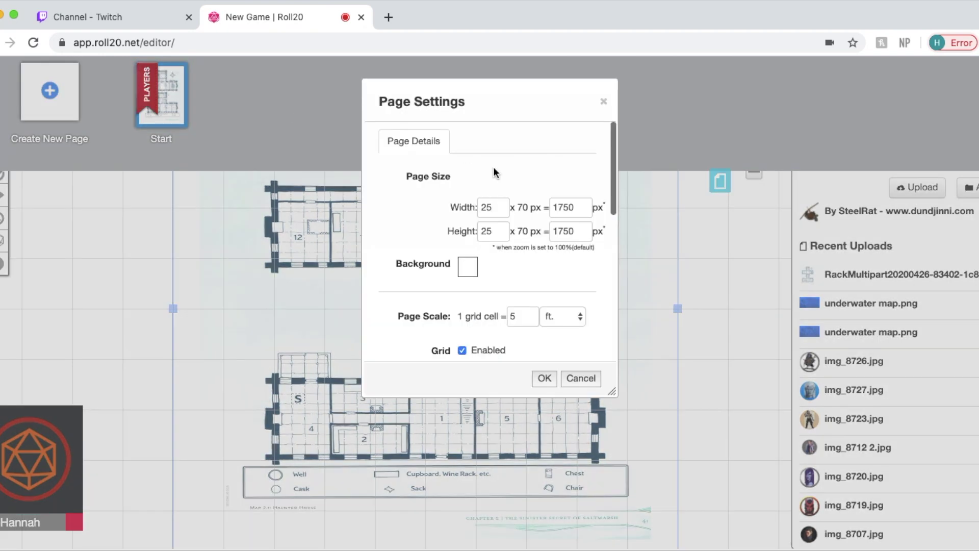
{"action": "double_click", "coordinate": [491, 209]}
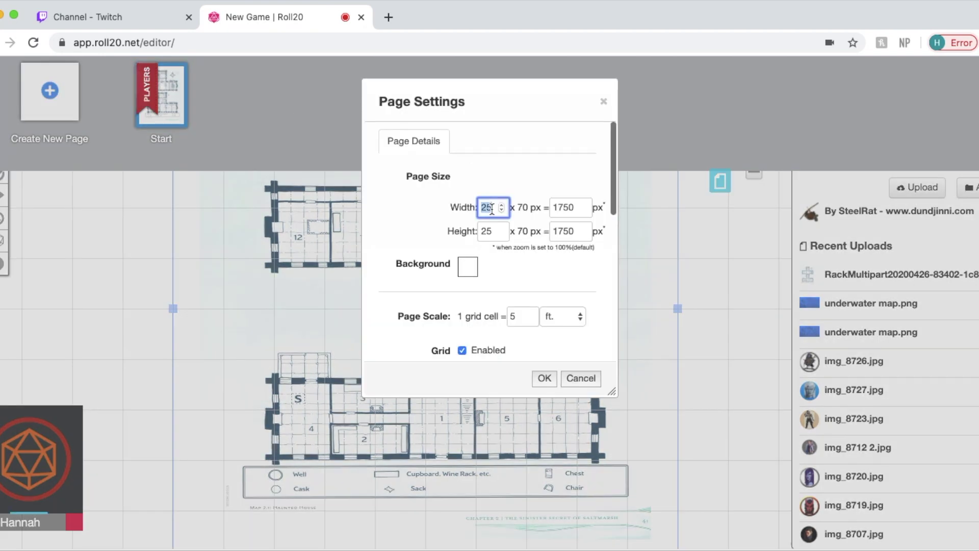
{"action": "left_click", "coordinate": [491, 230]}
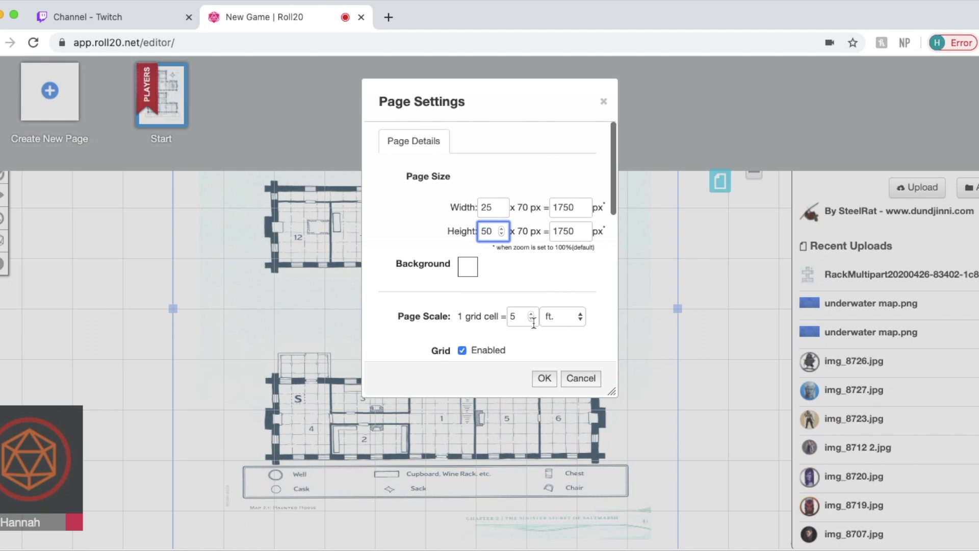
{"action": "left_click", "coordinate": [544, 378]}
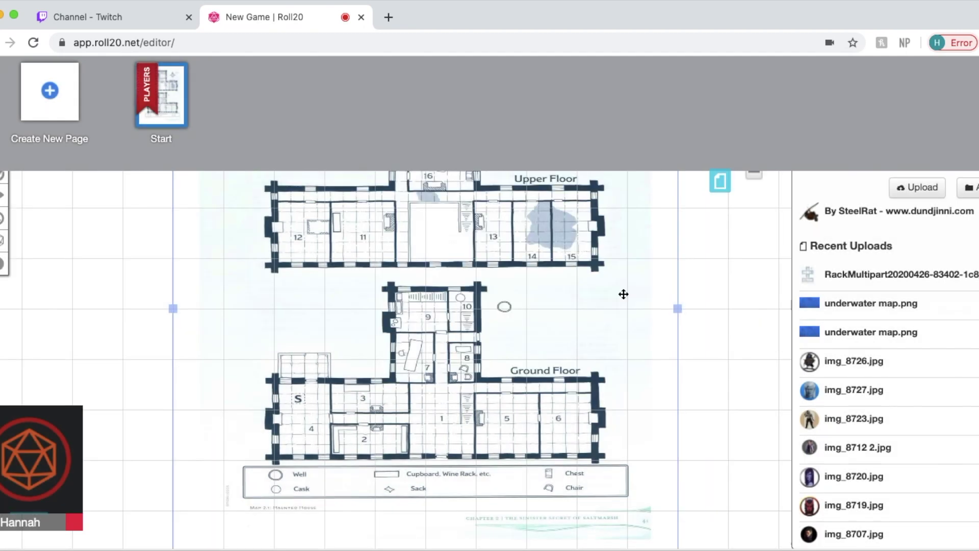
{"action": "left_click", "coordinate": [720, 183]}
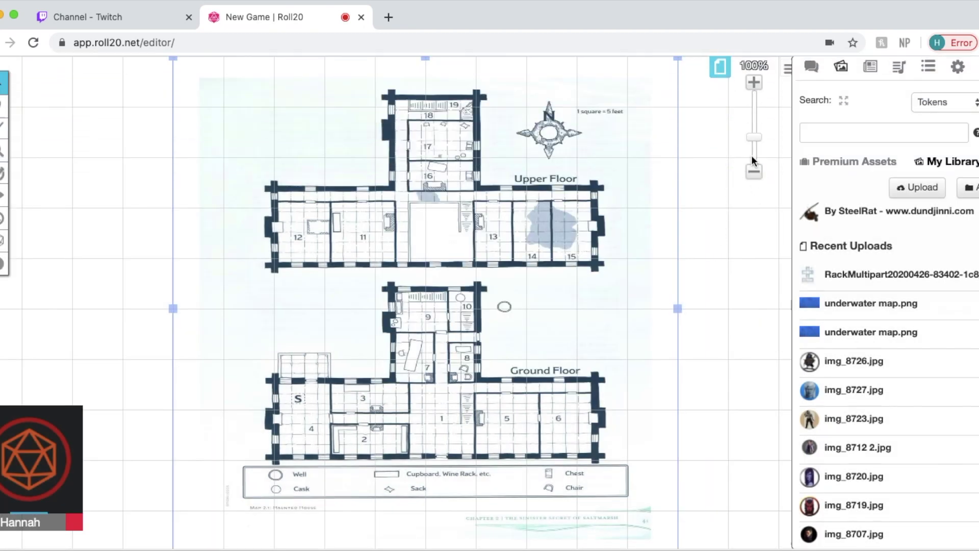
- Enlarge the floor plan to the page width, shift it down-left, and zoom to 61%
{"action": "left_click_drag", "start_coordinate": [755, 135], "coordinate": [755, 159]}
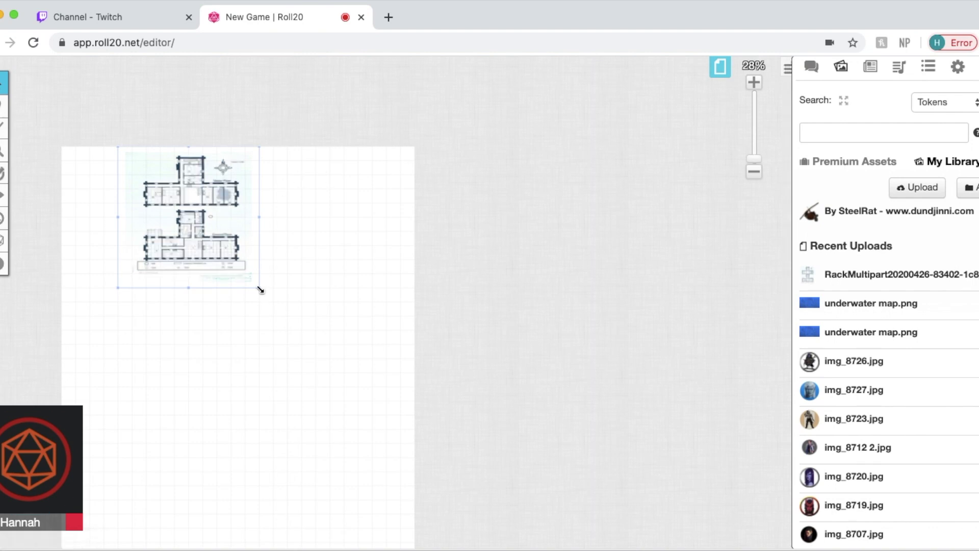
{"action": "left_click_drag", "start_coordinate": [260, 290], "coordinate": [376, 447]}
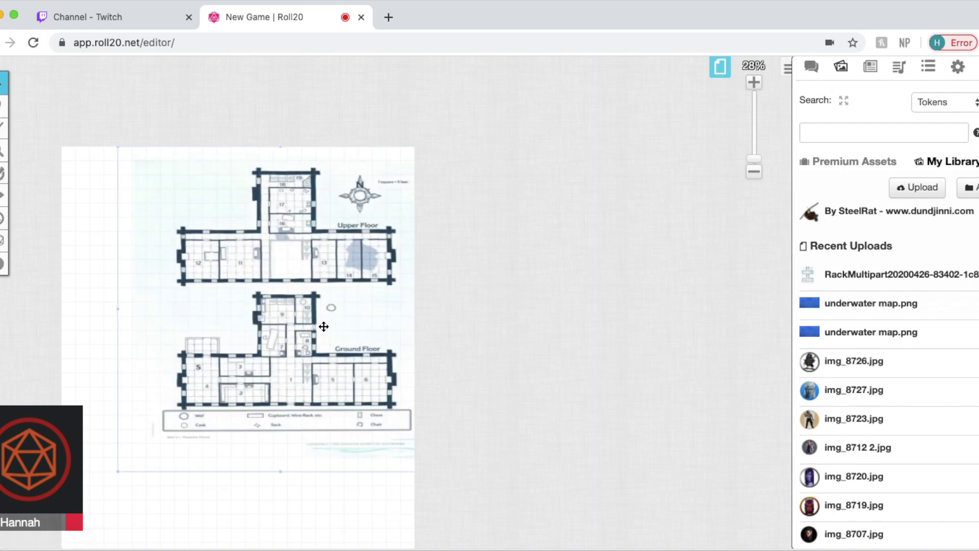
{"action": "left_click_drag", "start_coordinate": [324, 326], "coordinate": [277, 370]}
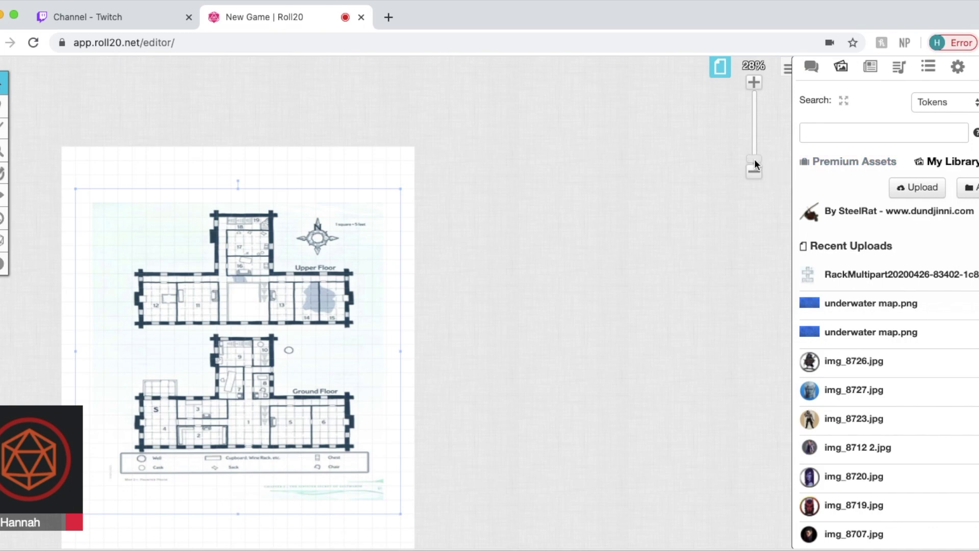
{"action": "left_click_drag", "start_coordinate": [755, 161], "coordinate": [754, 149]}
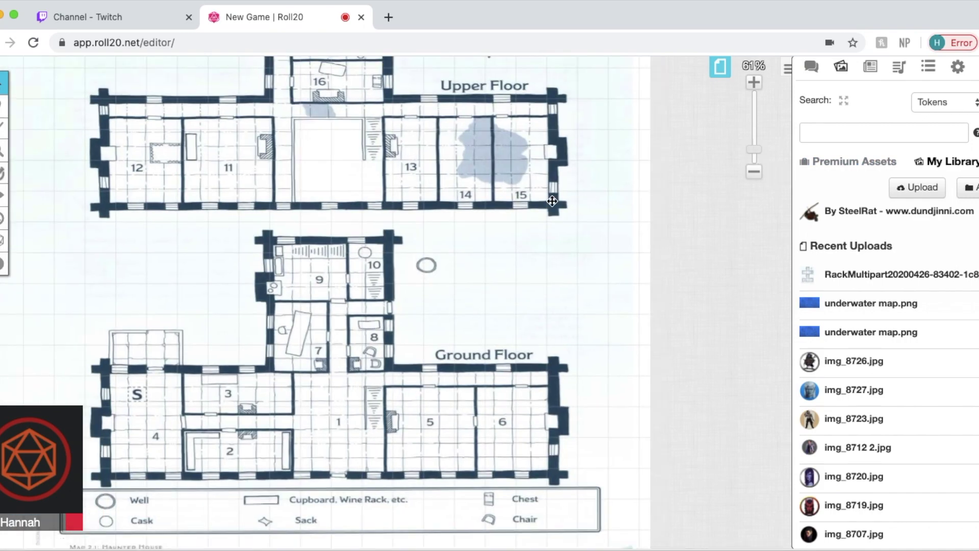
- Align the map to the grid by outlining a 3×3 block of its squares
{"action": "right_click", "coordinate": [213, 161]}
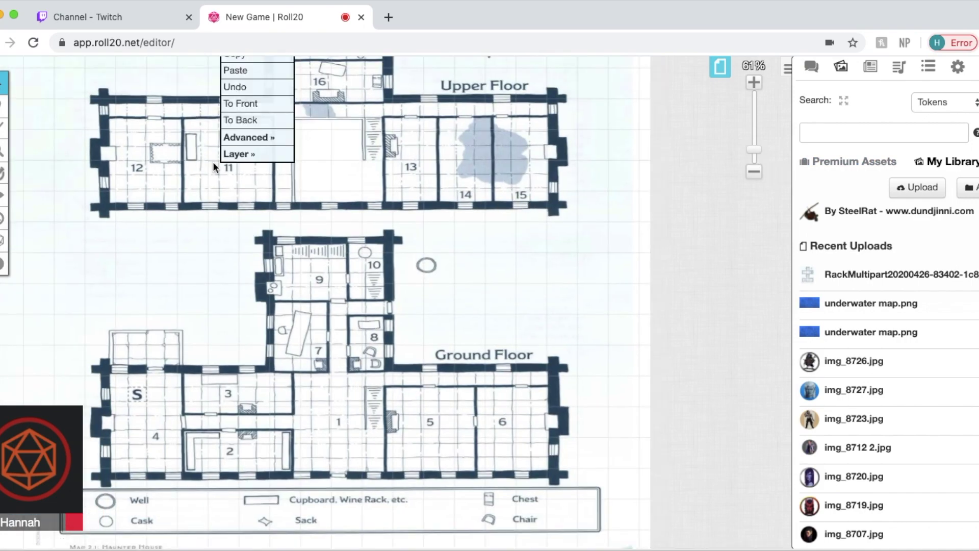
{"action": "mouse_move", "coordinate": [261, 143]}
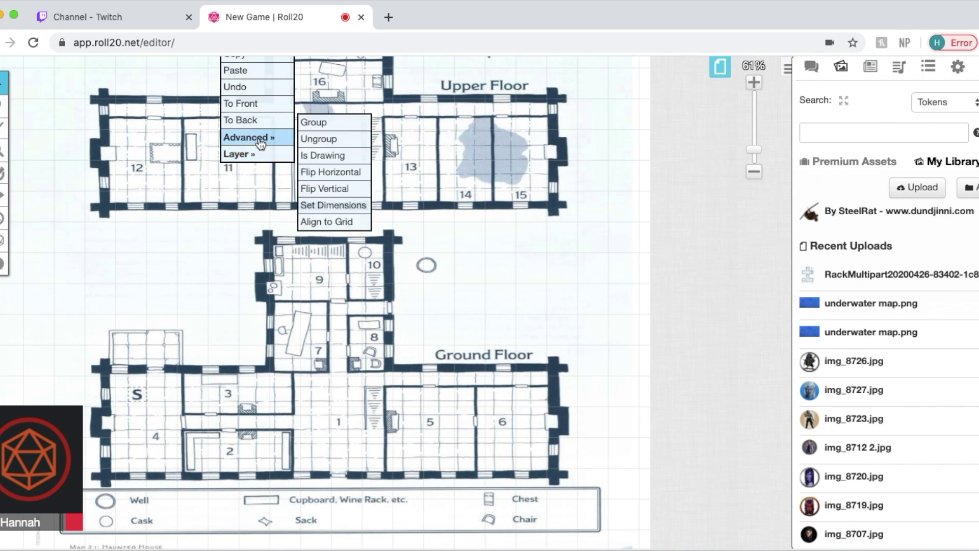
{"action": "left_click", "coordinate": [336, 222]}
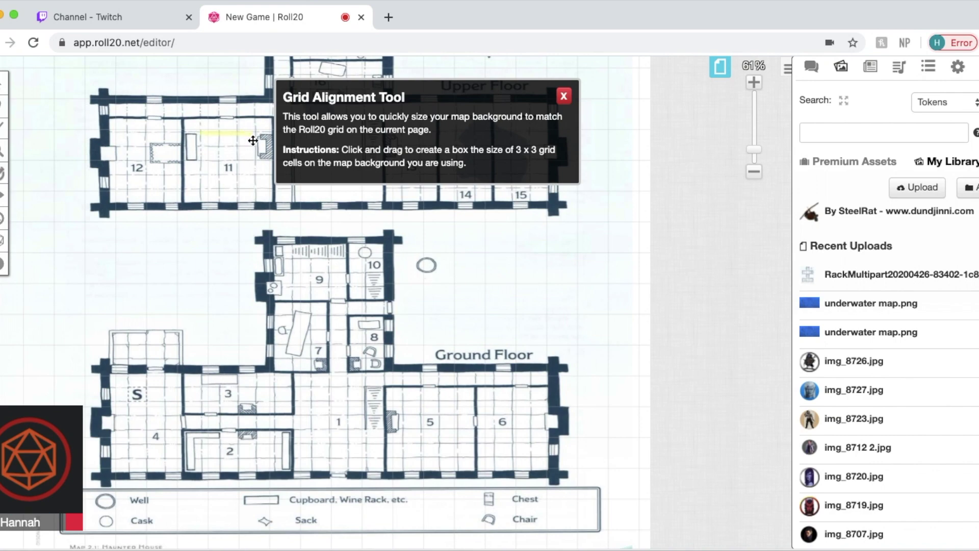
{"action": "left_click_drag", "start_coordinate": [253, 140], "coordinate": [254, 153]}
{"action": "left_click_drag", "start_coordinate": [255, 175], "coordinate": [255, 174]}
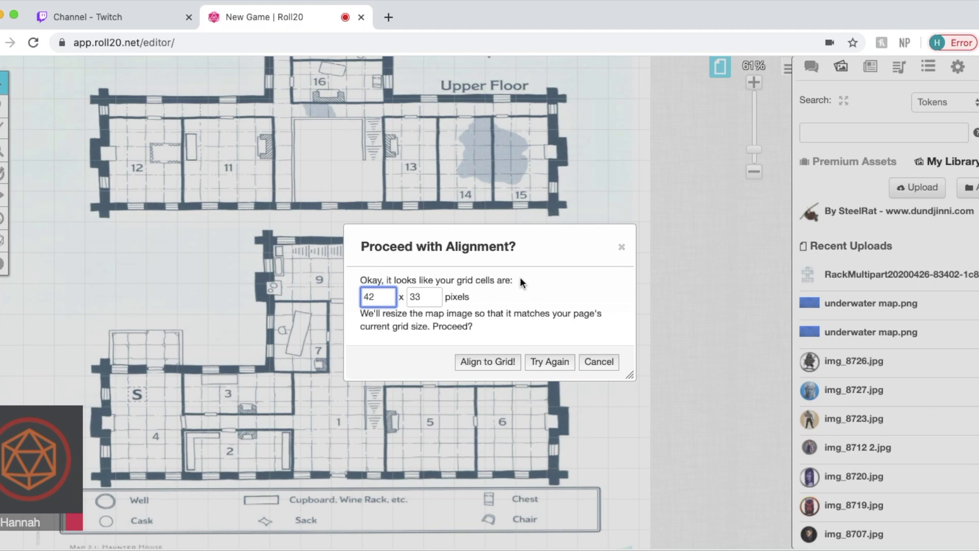
{"action": "left_click", "coordinate": [503, 360]}
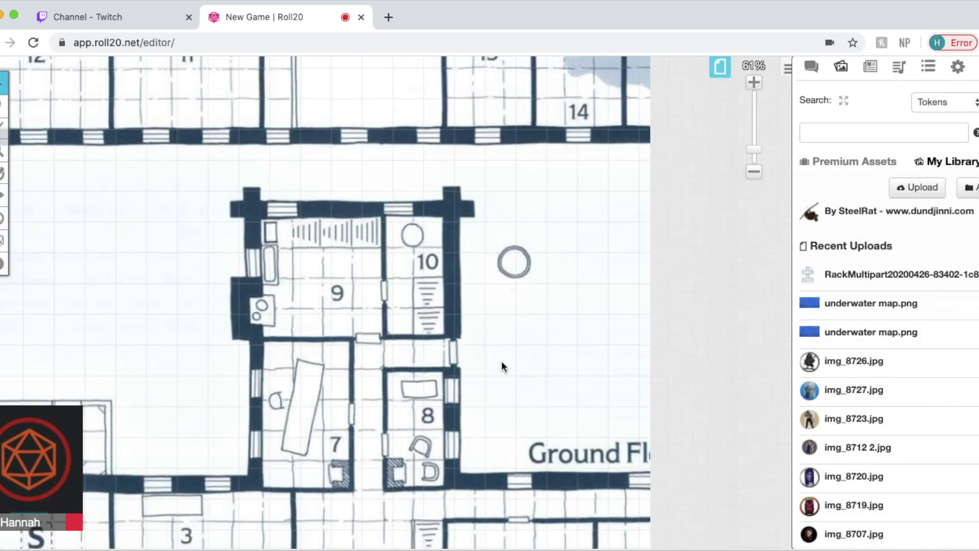
- Widen the Start page from 25 to 30 grid units
{"action": "left_click_drag", "start_coordinate": [755, 153], "coordinate": [758, 164]}
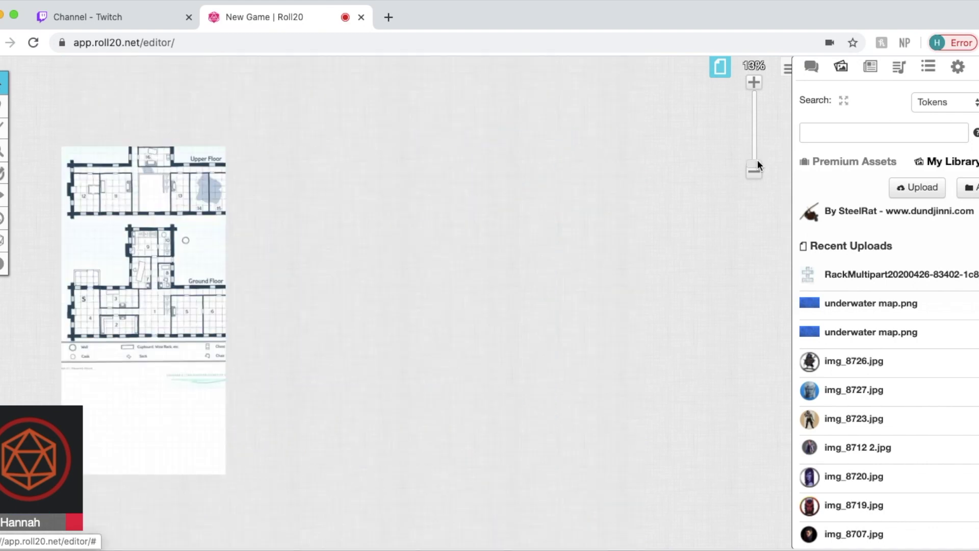
{"action": "left_click", "coordinate": [726, 68]}
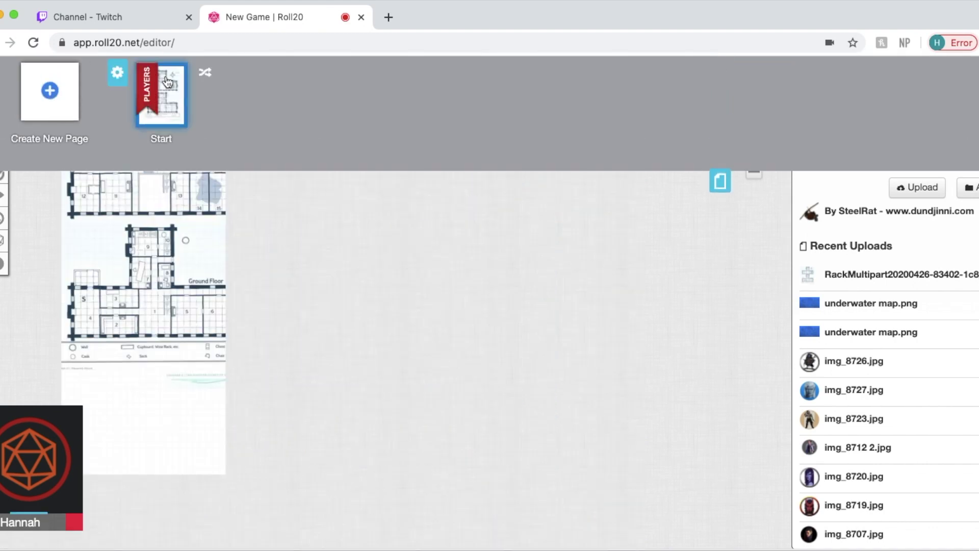
{"action": "left_click", "coordinate": [118, 75]}
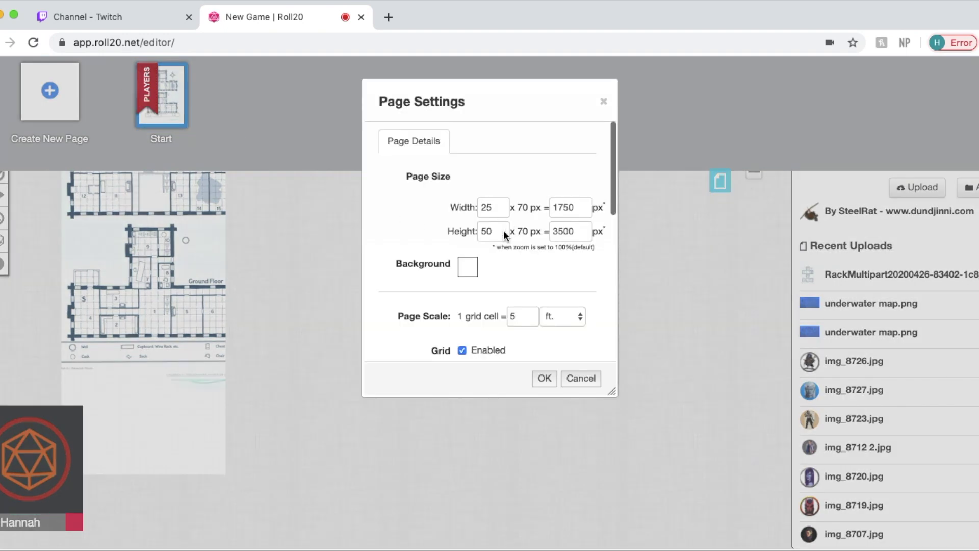
{"action": "double_click", "coordinate": [493, 209]}
{"action": "left_click", "coordinate": [544, 378]}
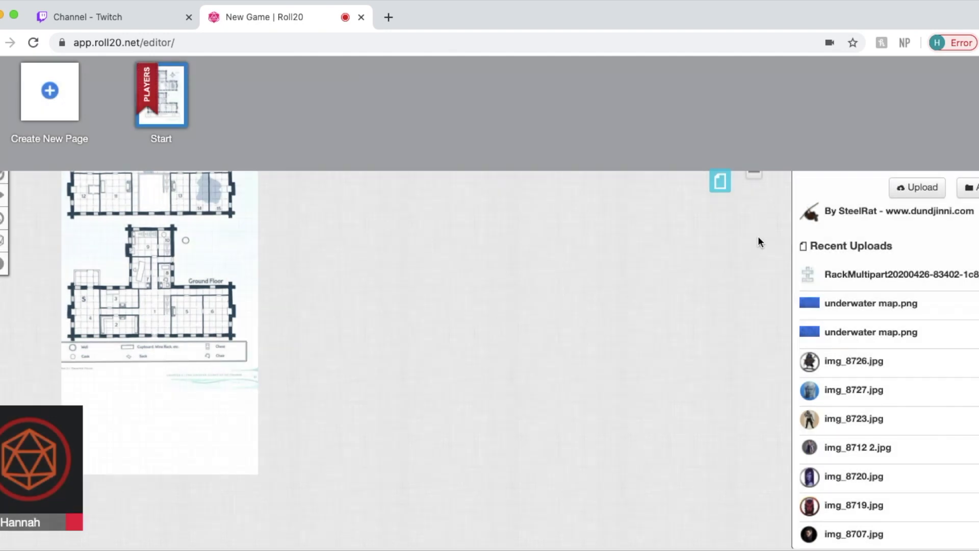
{"action": "left_click", "coordinate": [721, 182]}
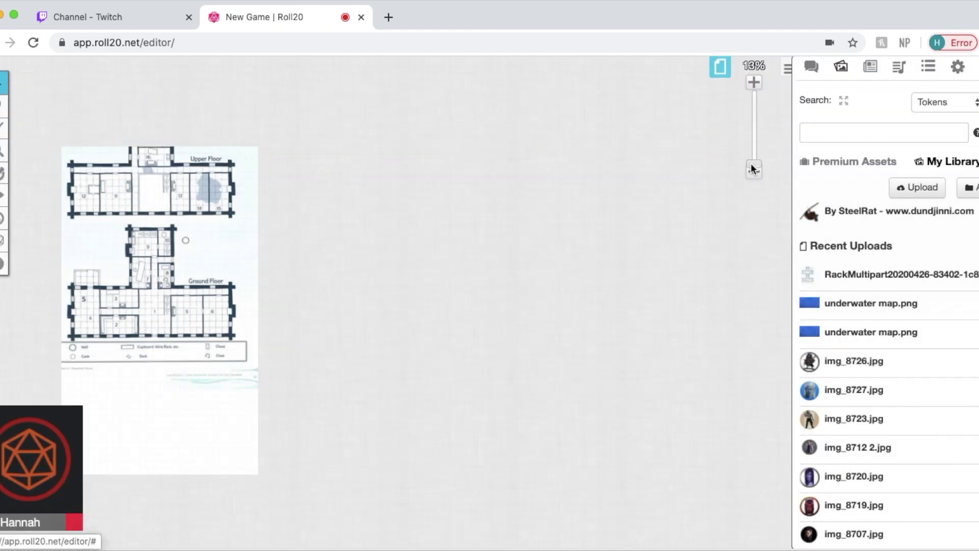
- Zoom to 51% and pan the view to center the ground floor rooms
{"action": "left_click", "coordinate": [750, 163]}
{"action": "scroll", "coordinate": [729, 161], "scroll_direction": "down", "scroll_amount": 5}
{"action": "scroll", "coordinate": [518, 180], "scroll_direction": "up", "scroll_amount": 3, "text": "ctrl"}
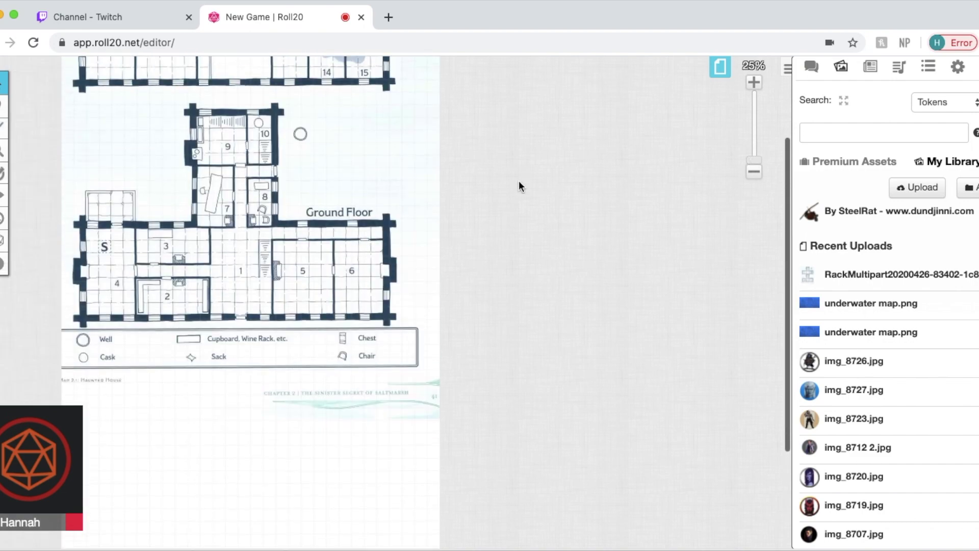
{"action": "left_click_drag", "start_coordinate": [326, 185], "coordinate": [322, 254]}
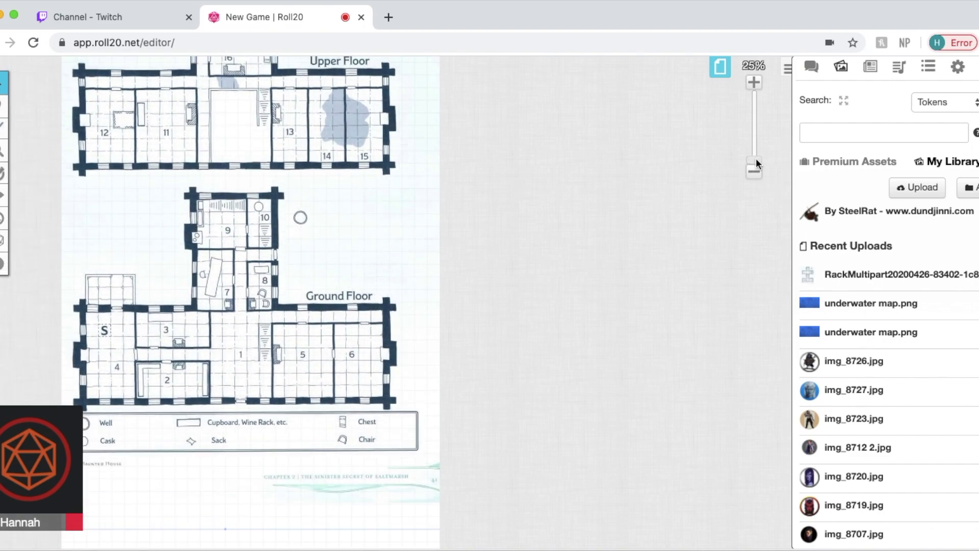
{"action": "scroll", "coordinate": [317, 360], "scroll_direction": "up", "scroll_amount": 3}
{"action": "left_click_drag", "start_coordinate": [452, 361], "coordinate": [564, 360]}
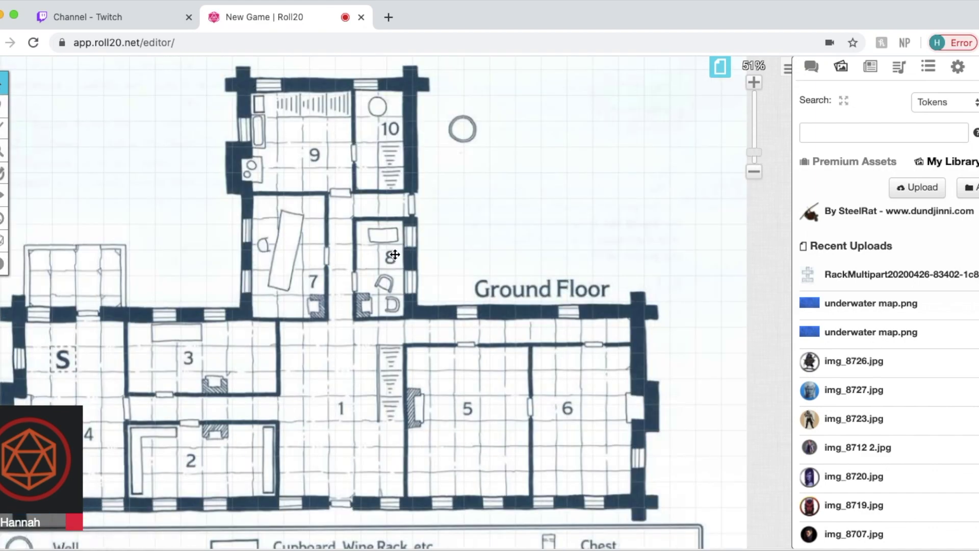
{"action": "right_click", "coordinate": [469, 261]}
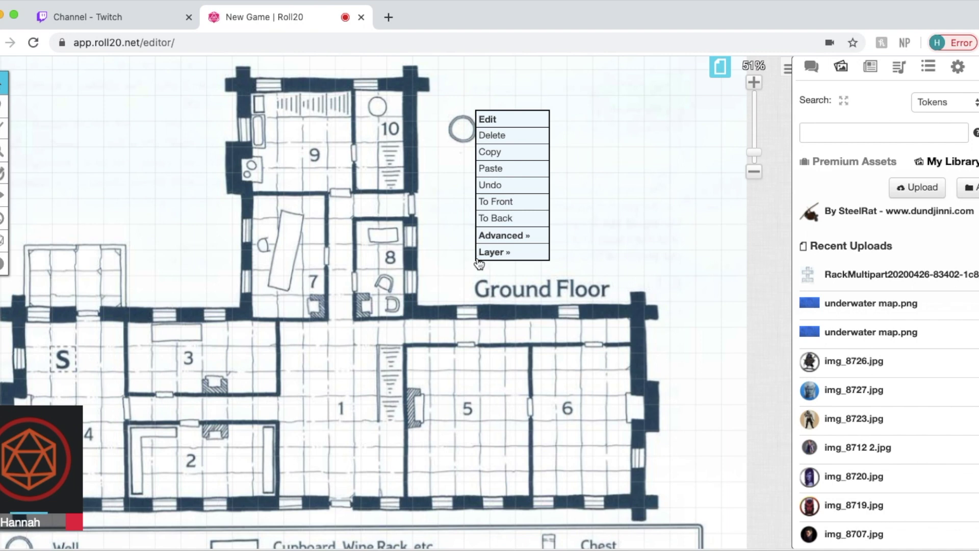
- Mark the floor plan as a drawing and nudge it slightly right and down onto the grid
{"action": "mouse_move", "coordinate": [517, 242]}
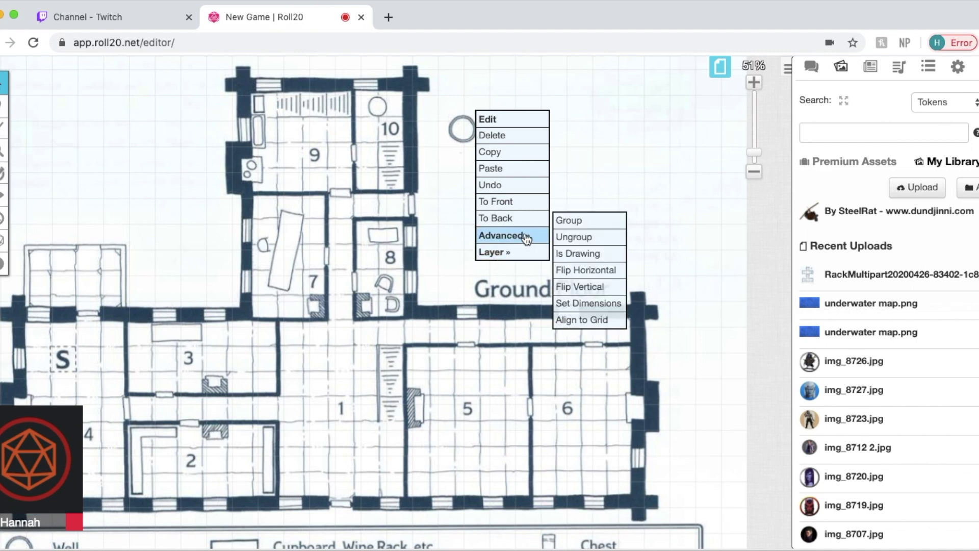
{"action": "left_click", "coordinate": [578, 254]}
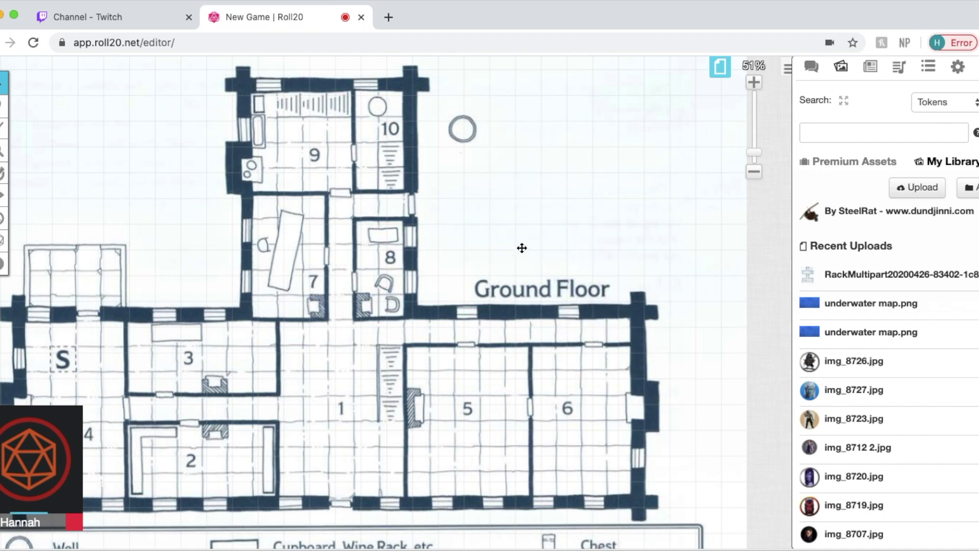
{"action": "left_click_drag", "start_coordinate": [438, 256], "coordinate": [448, 261]}
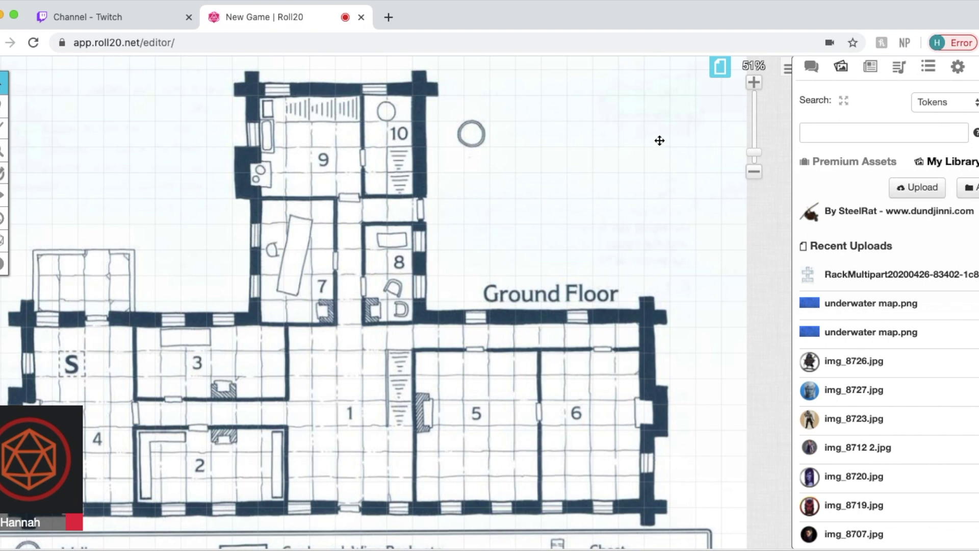
{"action": "left_click_drag", "start_coordinate": [659, 140], "coordinate": [661, 145]}
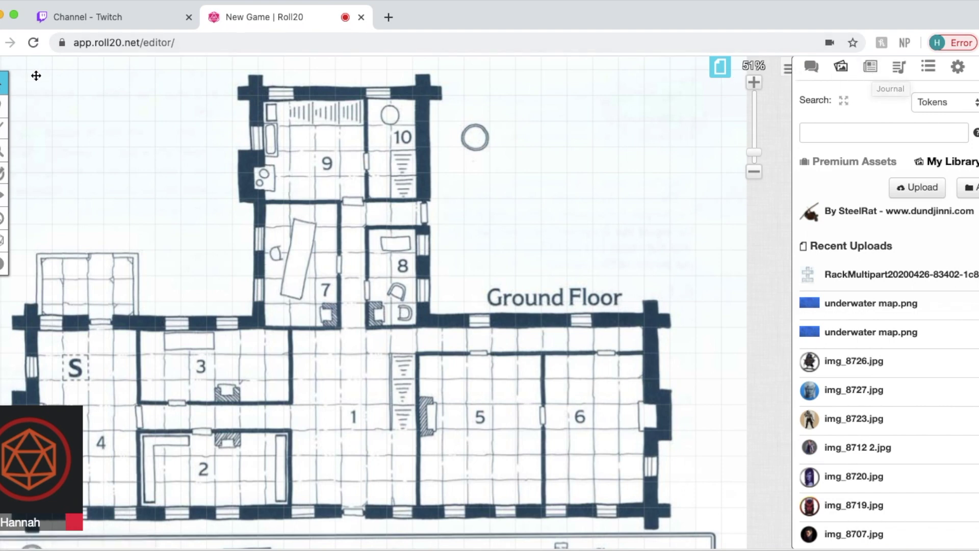
- Switch editing to the Objects & Tokens layer
{"action": "mouse_move", "coordinate": [4, 120]}
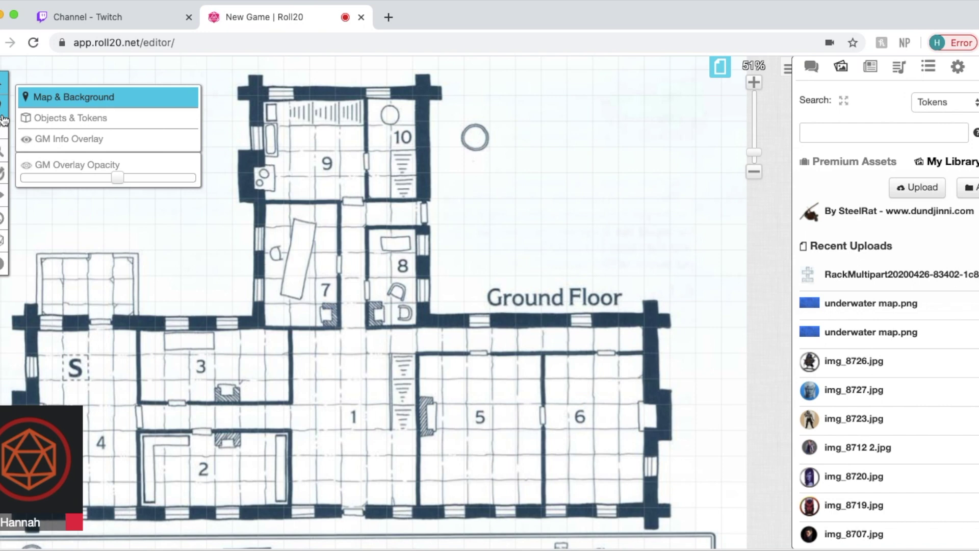
{"action": "left_click", "coordinate": [46, 118]}
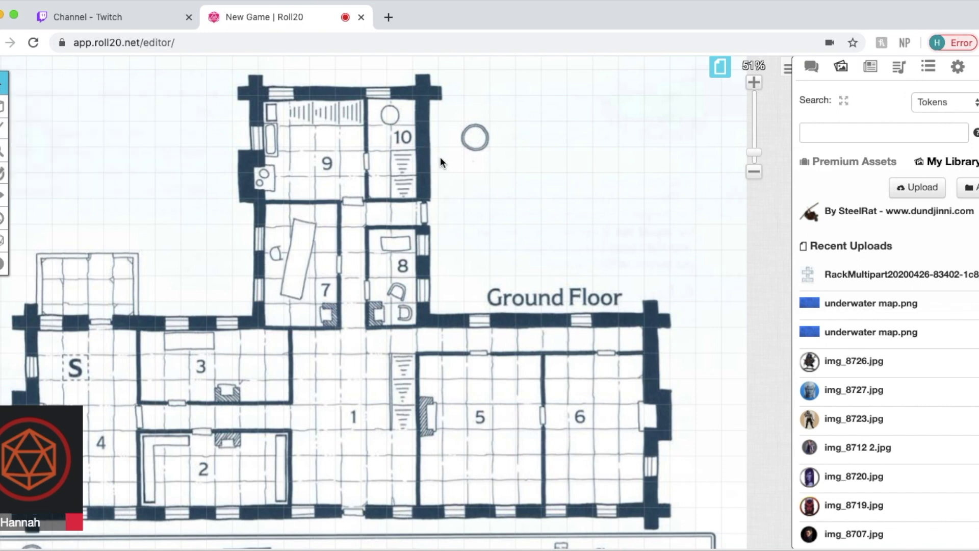
{"action": "left_click", "coordinate": [842, 68]}
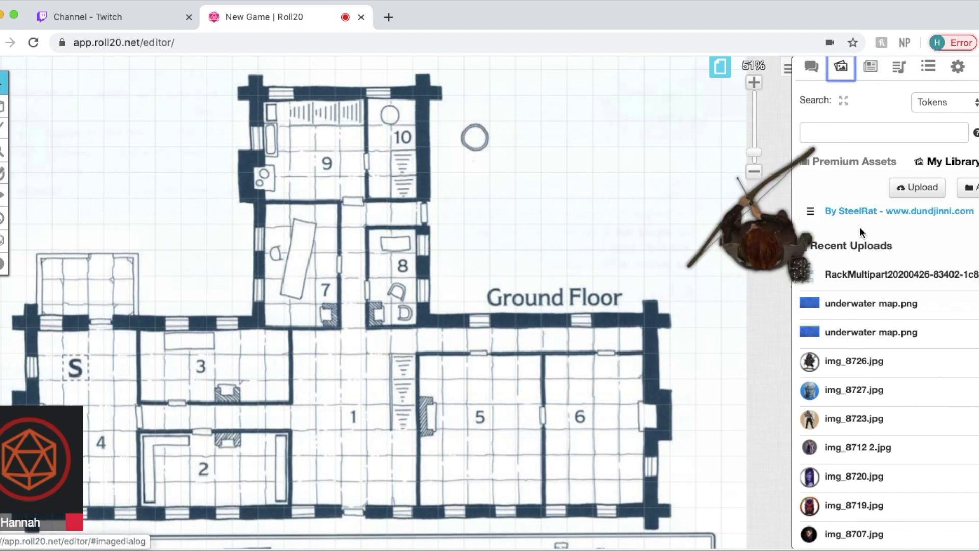
- Drop the img_8720.jpg character token into room 5 of the map
{"action": "mouse_move", "coordinate": [839, 366]}
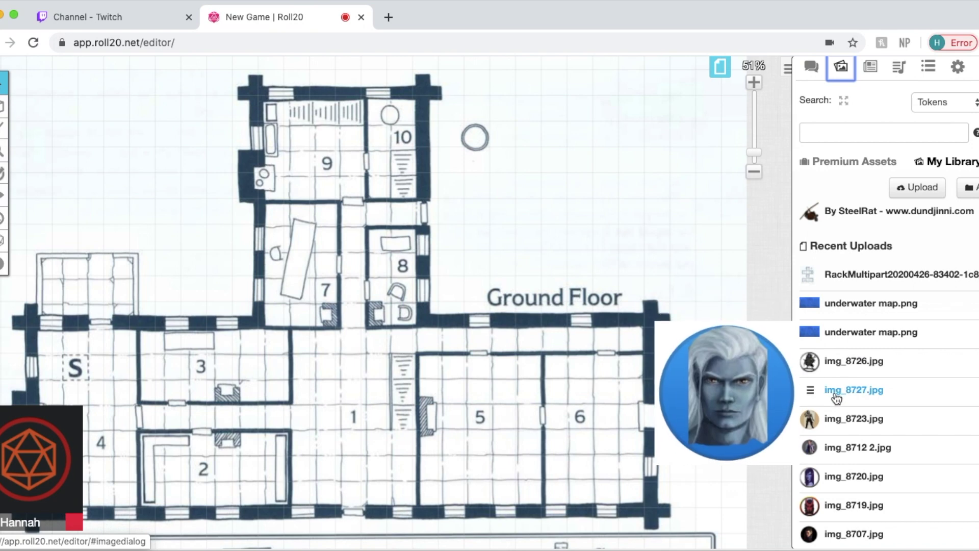
{"action": "mouse_move", "coordinate": [833, 449]}
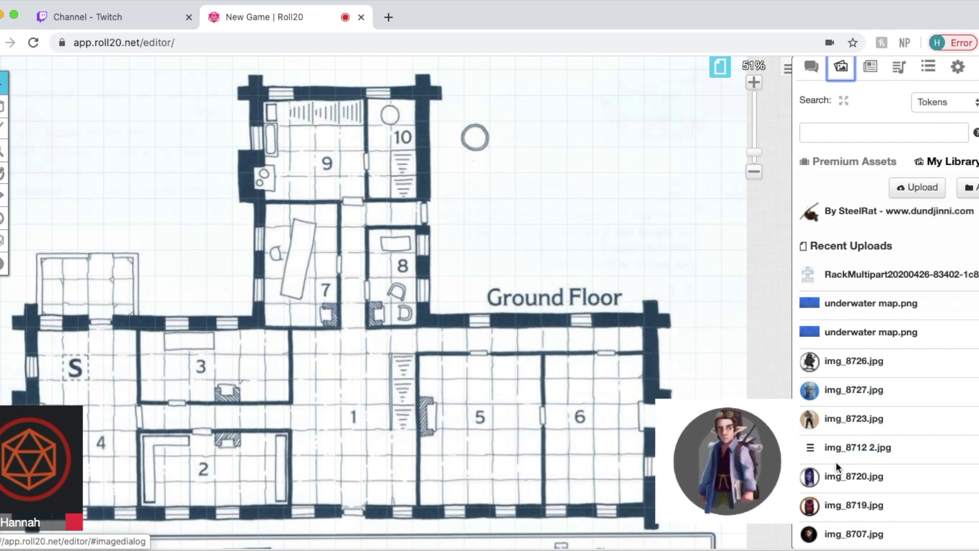
{"action": "mouse_move", "coordinate": [837, 514]}
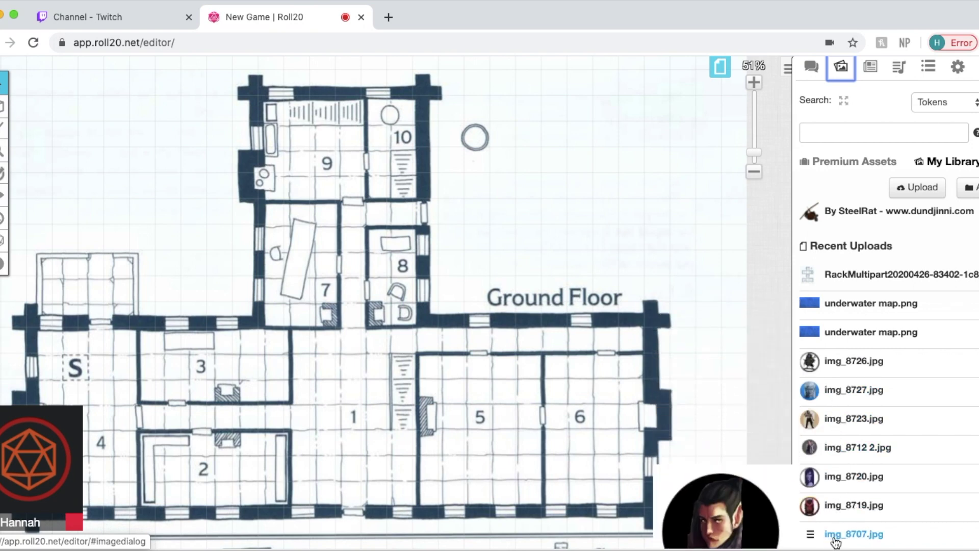
{"action": "mouse_move", "coordinate": [838, 482]}
{"action": "left_click_drag", "start_coordinate": [838, 482], "coordinate": [463, 374]}
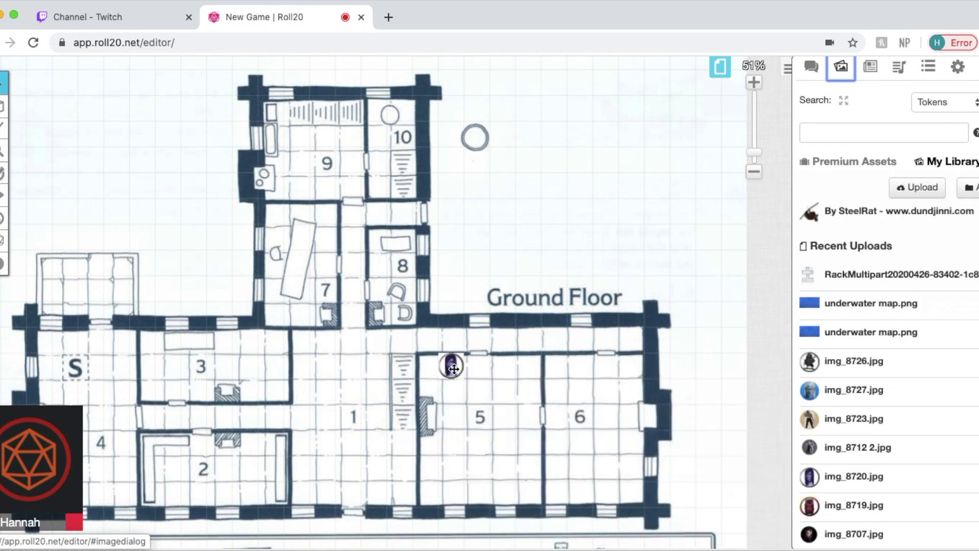
- Nudge the token slightly right within room 5 and open its Edit Token settings
{"action": "left_click", "coordinate": [454, 368]}
{"action": "left_click_drag", "start_coordinate": [454, 368], "coordinate": [504, 367]}
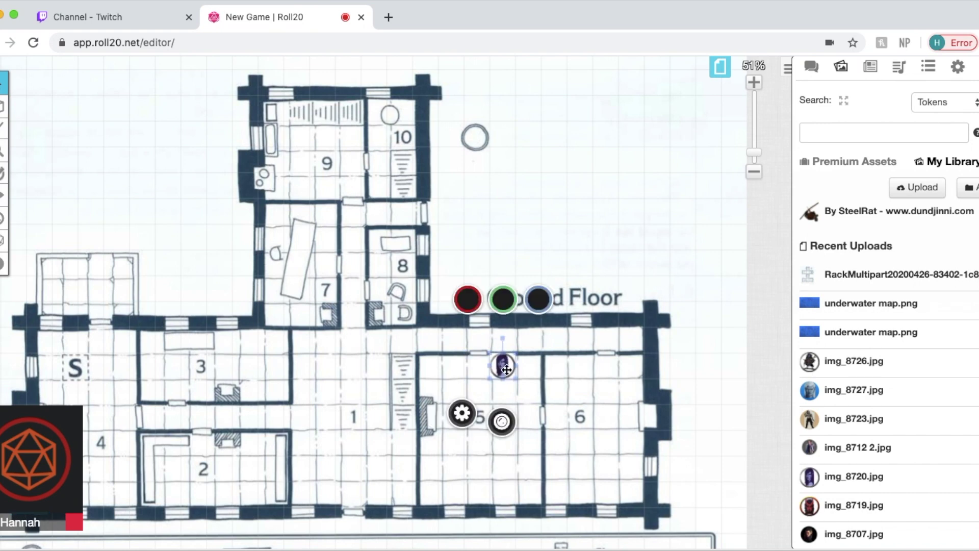
{"action": "left_click", "coordinate": [462, 414]}
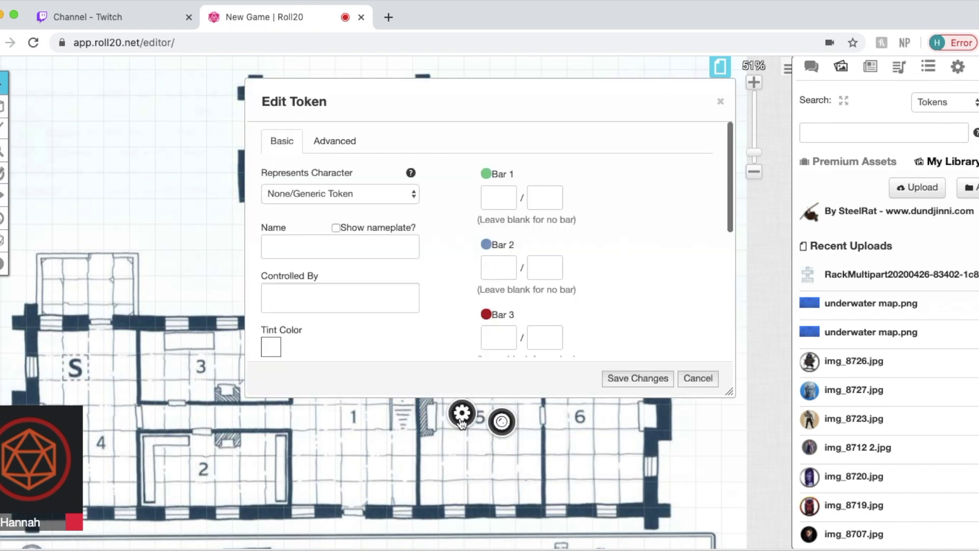
- Name the token New PC and turn on its nameplate
{"action": "left_click", "coordinate": [345, 254]}
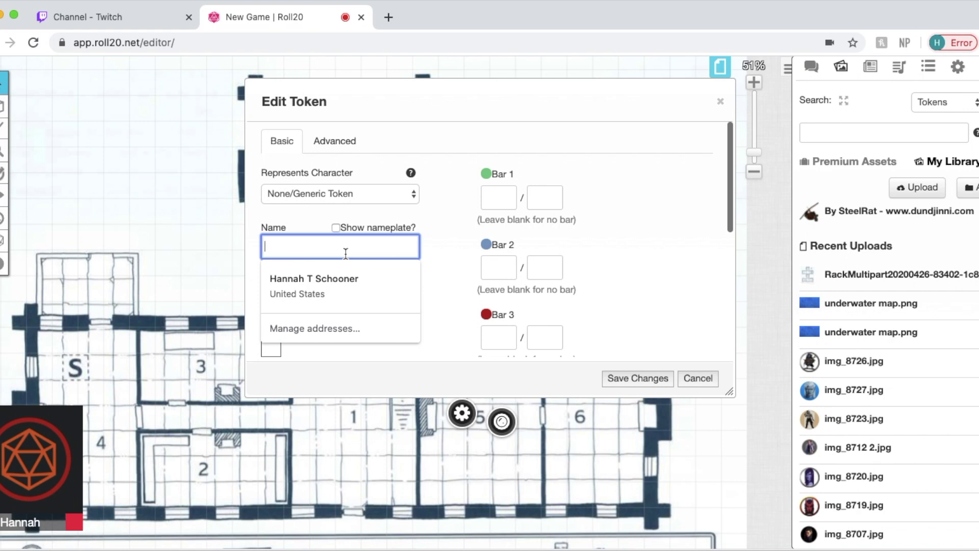
{"action": "type", "text": "New PC"}
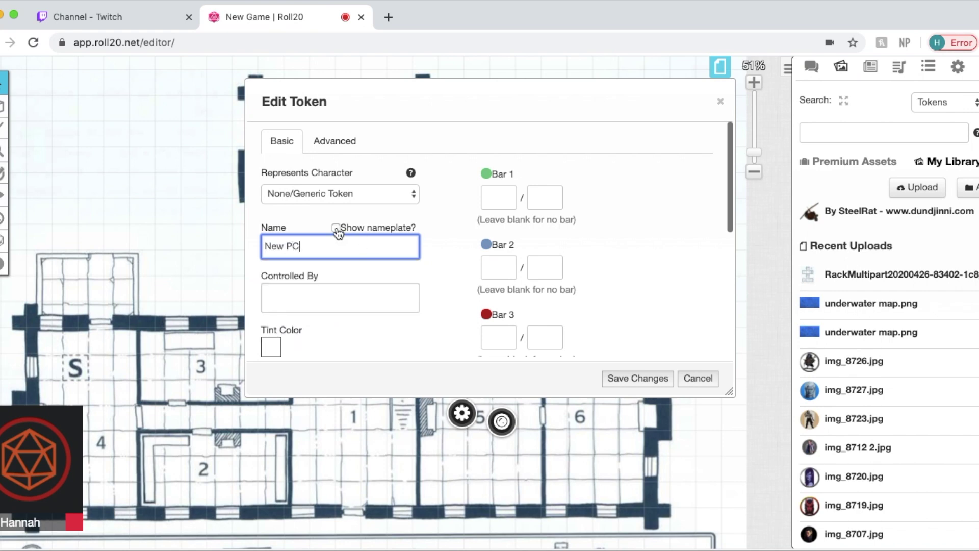
{"action": "left_click", "coordinate": [336, 228]}
- Set the token to be controlled by All Players and add 'Notes for PC' as GM notes
{"action": "left_click", "coordinate": [313, 304]}
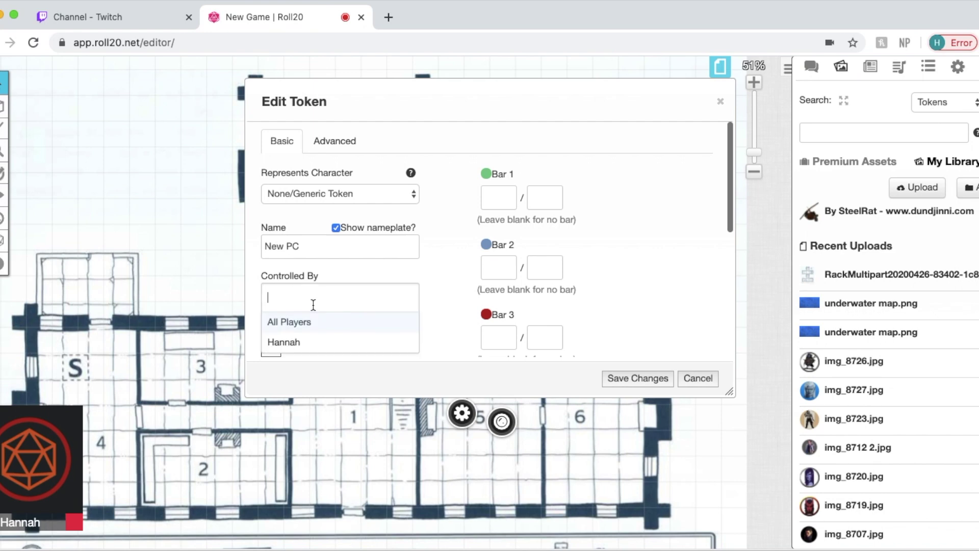
{"action": "left_click", "coordinate": [299, 326]}
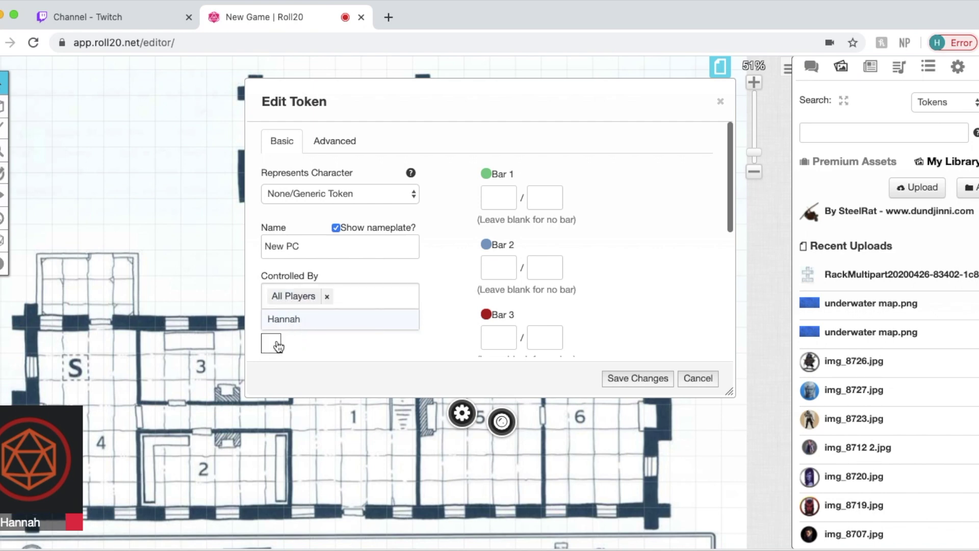
{"action": "scroll", "coordinate": [334, 319], "scroll_direction": "down", "scroll_amount": 5}
{"action": "scroll", "coordinate": [335, 314], "scroll_direction": "down", "scroll_amount": 3}
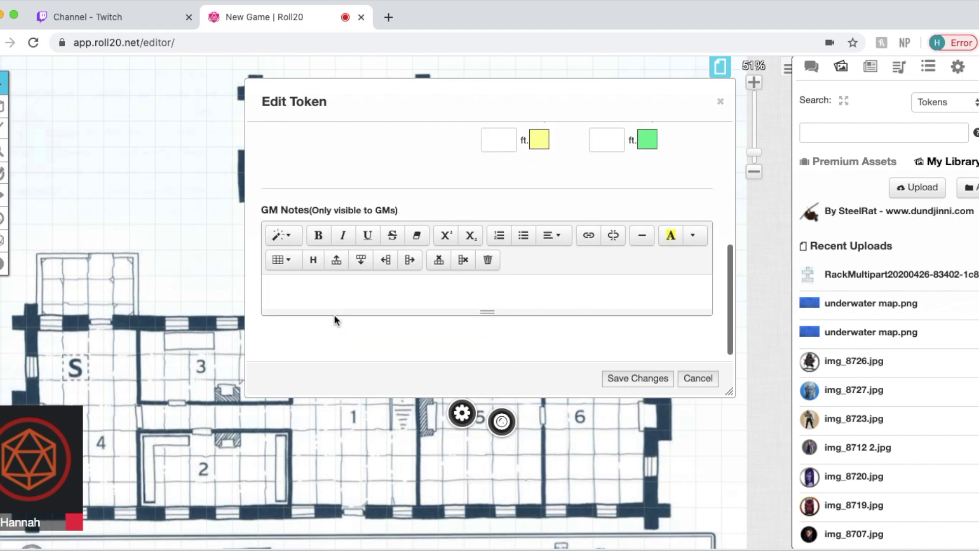
{"action": "left_click", "coordinate": [331, 290]}
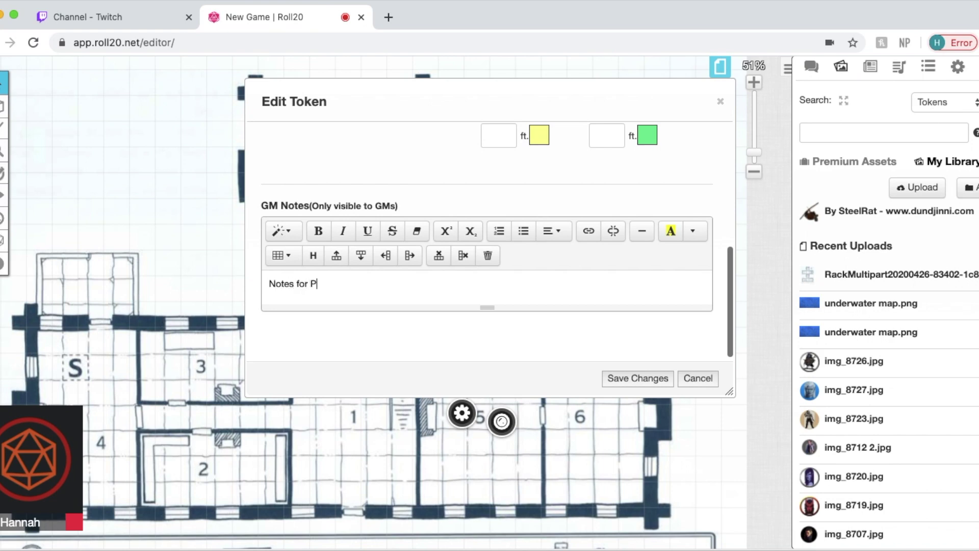
{"action": "scroll", "coordinate": [431, 234], "scroll_direction": "up", "scroll_amount": 7}
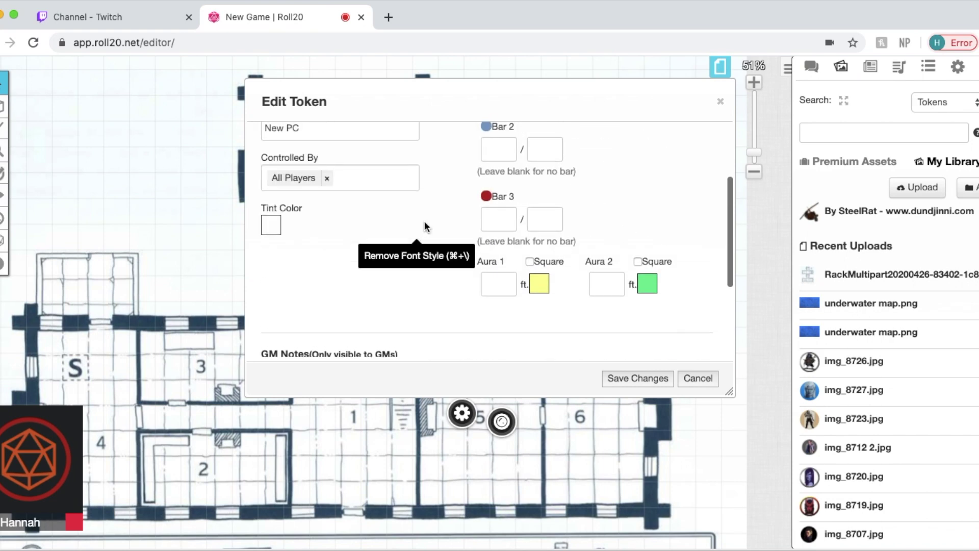
{"action": "scroll", "coordinate": [424, 224], "scroll_direction": "up", "scroll_amount": 2}
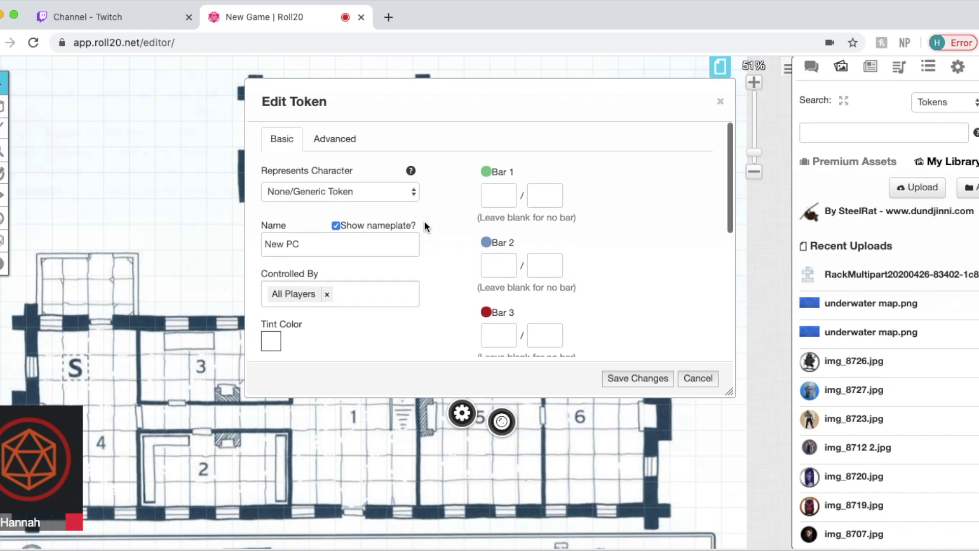
- Label bar 1 HP and bar 2 AC, then save the token settings
{"action": "left_click", "coordinate": [503, 200]}
{"action": "type", "text": "HP"}
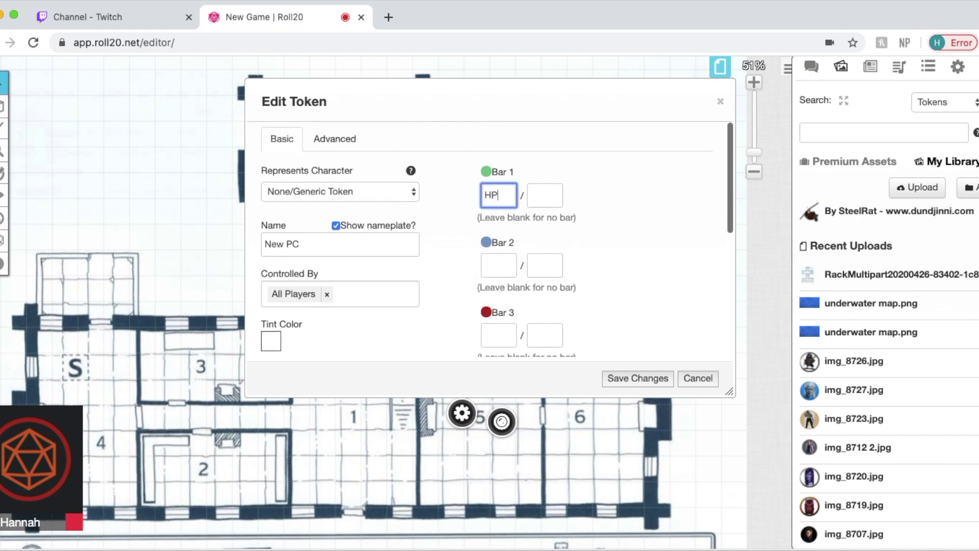
{"action": "left_click", "coordinate": [500, 265]}
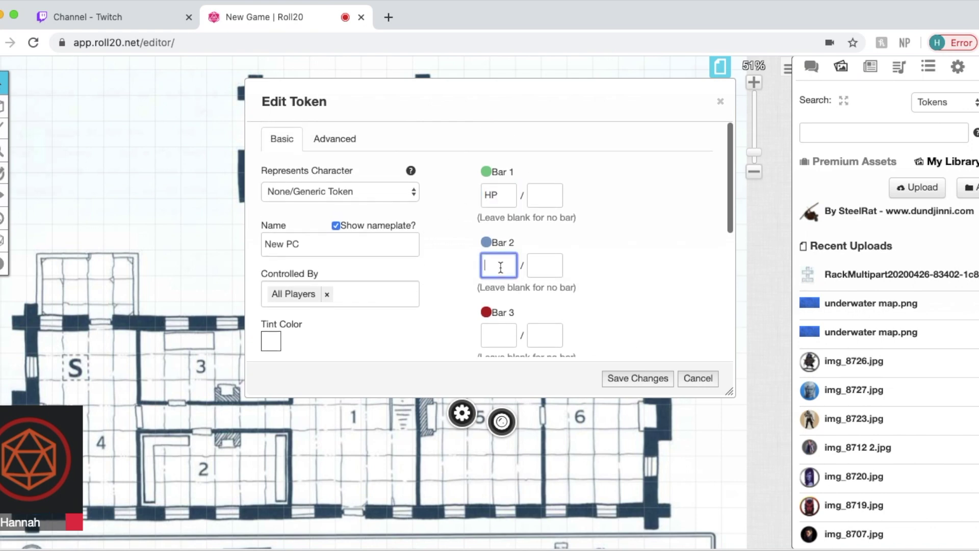
{"action": "left_click", "coordinate": [501, 334]}
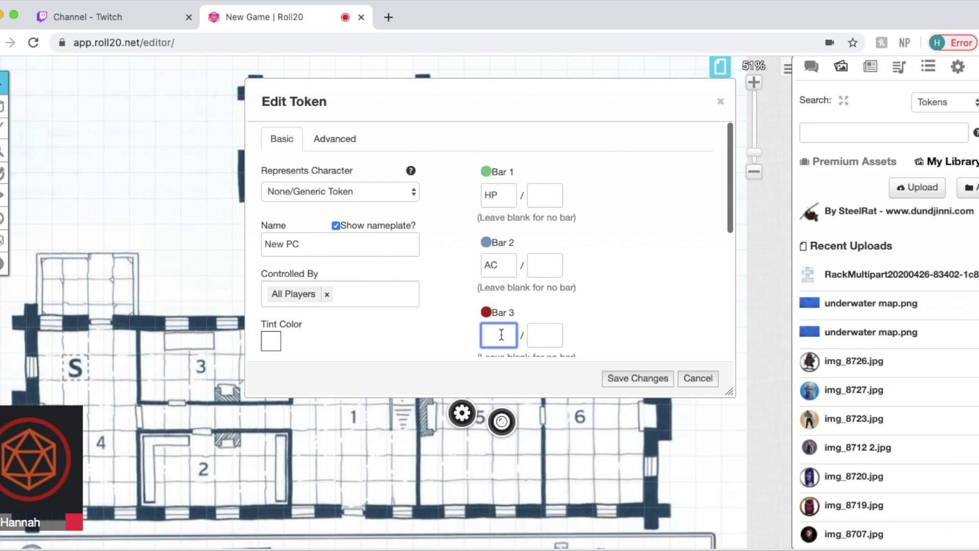
{"action": "scroll", "coordinate": [501, 334], "scroll_direction": "down", "scroll_amount": 5}
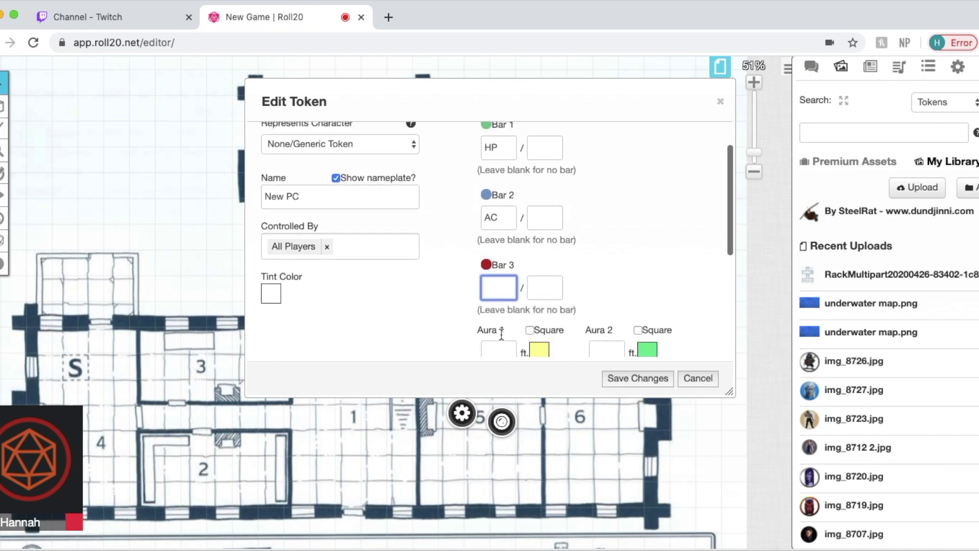
{"action": "scroll", "coordinate": [502, 334], "scroll_direction": "down", "scroll_amount": 3}
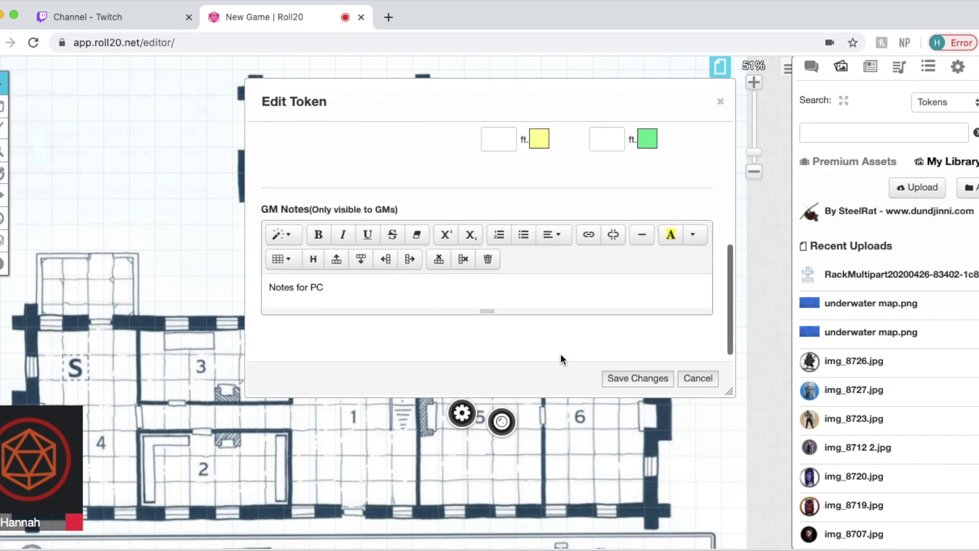
{"action": "left_click", "coordinate": [636, 379]}
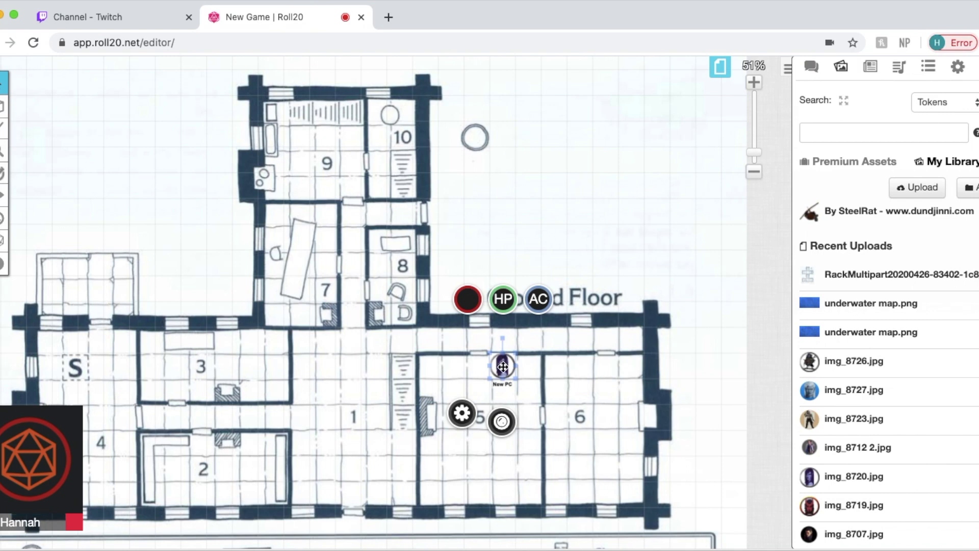
- Move the New PC token from room 5 into the corridor between rooms 7 and 8
{"action": "left_click_drag", "start_coordinate": [502, 366], "coordinate": [353, 237]}
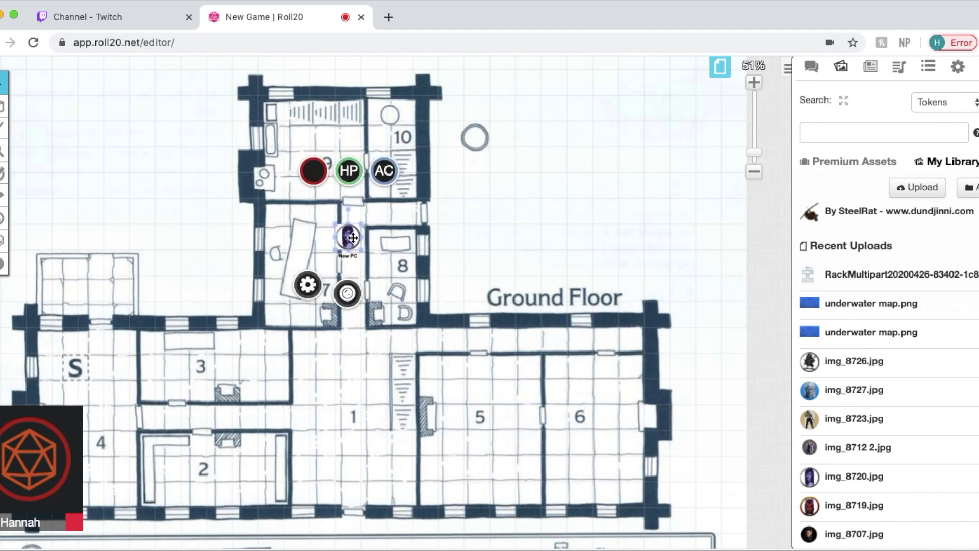
- Search the Art Library for 'book' and browse the open-book images from the web
{"action": "scroll", "coordinate": [866, 333], "scroll_direction": "down", "scroll_amount": 6}
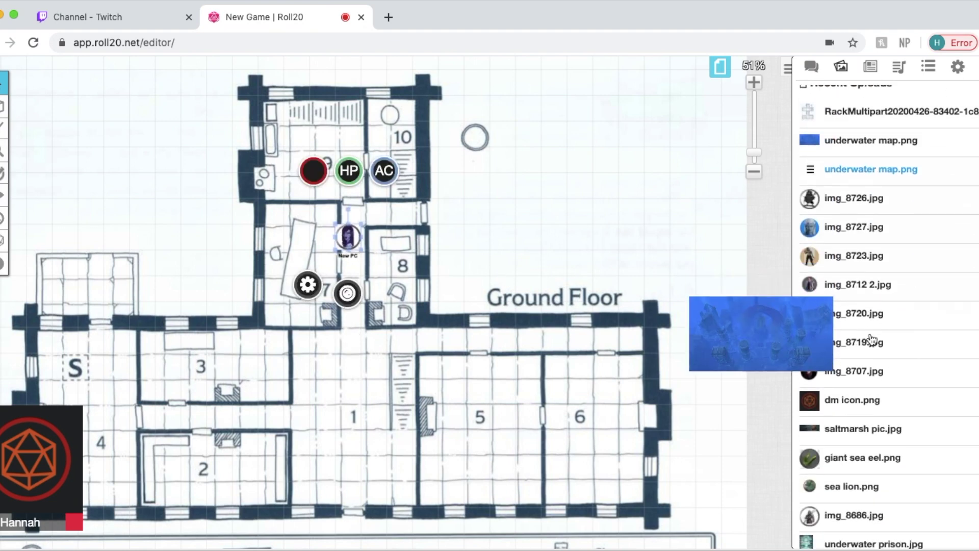
{"action": "scroll", "coordinate": [847, 359], "scroll_direction": "down", "scroll_amount": 3}
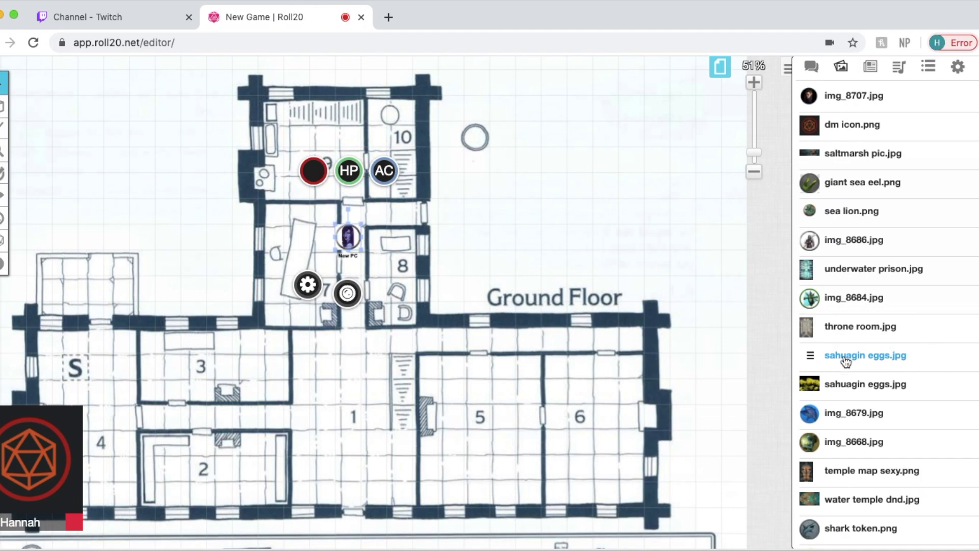
{"action": "scroll", "coordinate": [841, 444], "scroll_direction": "down", "scroll_amount": 3}
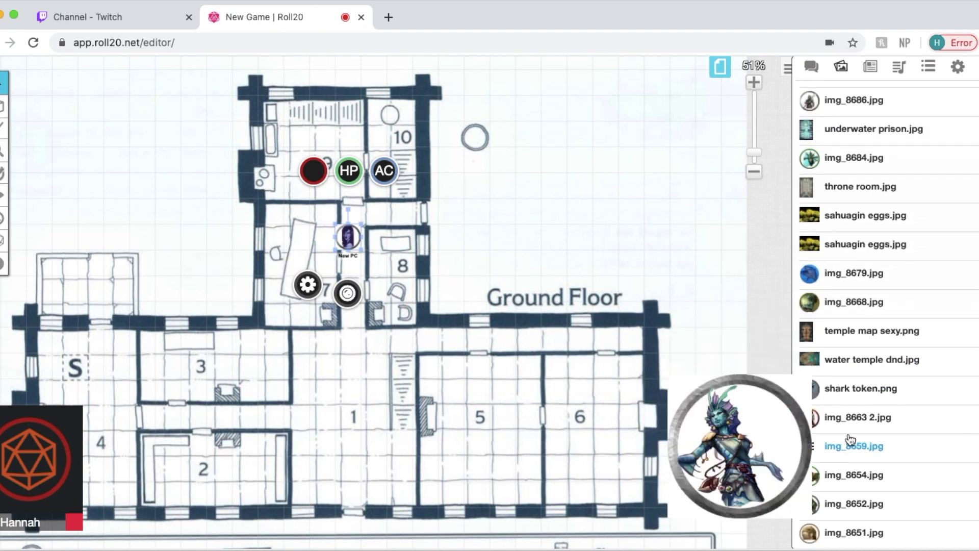
{"action": "scroll", "coordinate": [876, 230], "scroll_direction": "up", "scroll_amount": 15}
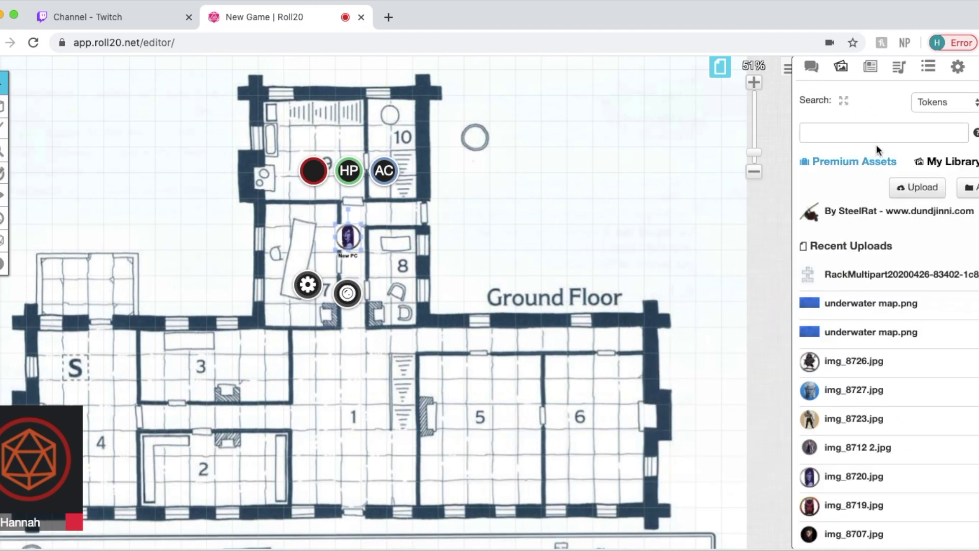
{"action": "left_click", "coordinate": [872, 132]}
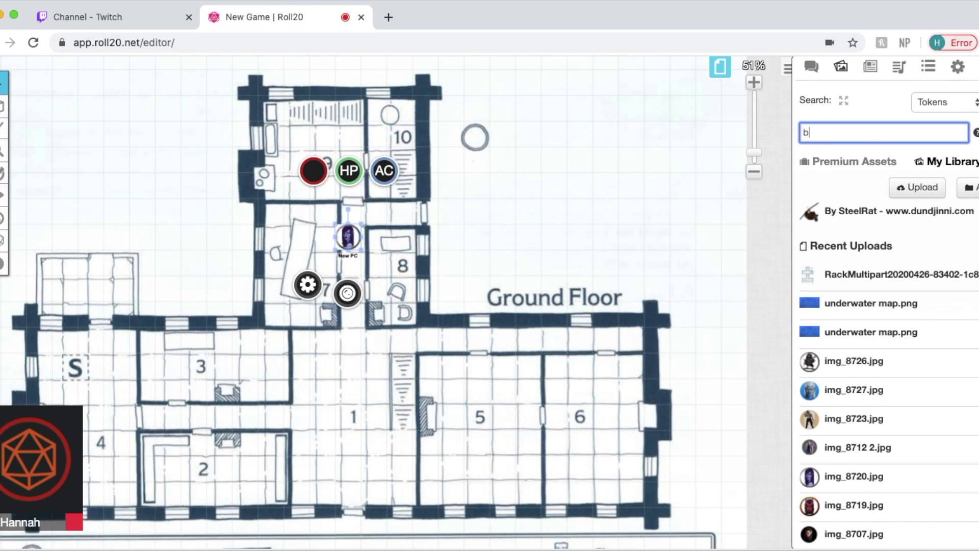
{"action": "key", "text": "Return"}
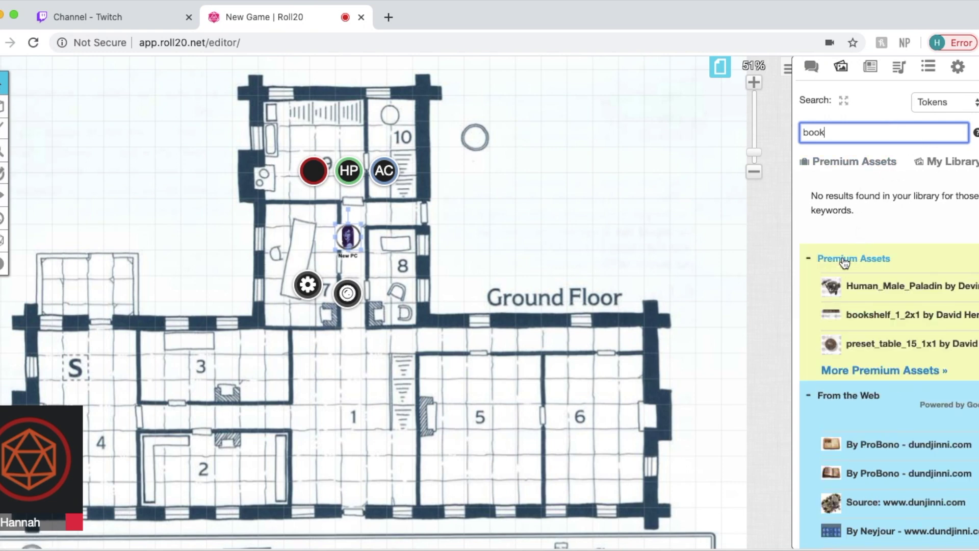
{"action": "scroll", "coordinate": [793, 307], "scroll_direction": "down", "scroll_amount": 2}
{"action": "scroll", "coordinate": [794, 306], "scroll_direction": "down", "scroll_amount": 3}
{"action": "mouse_move", "coordinate": [831, 247]}
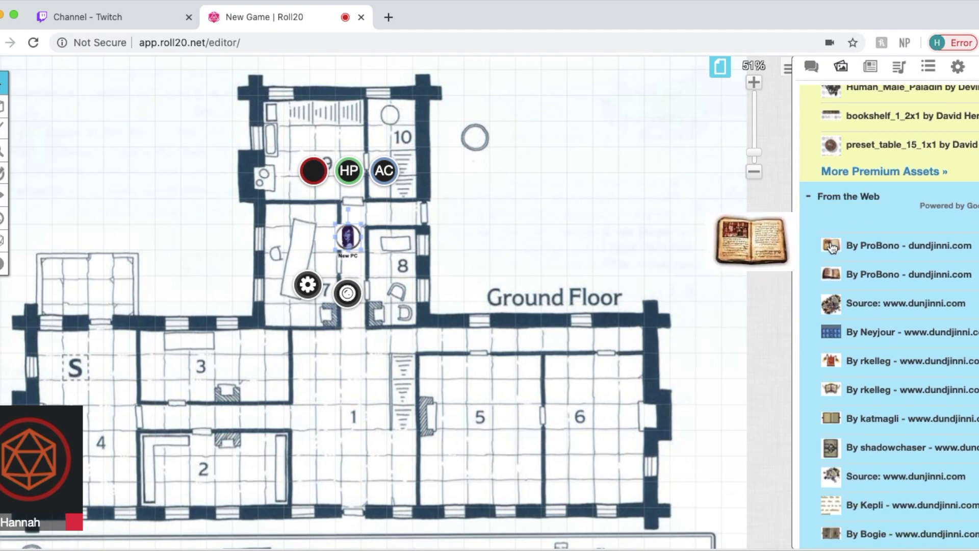
{"action": "mouse_move", "coordinate": [834, 309]}
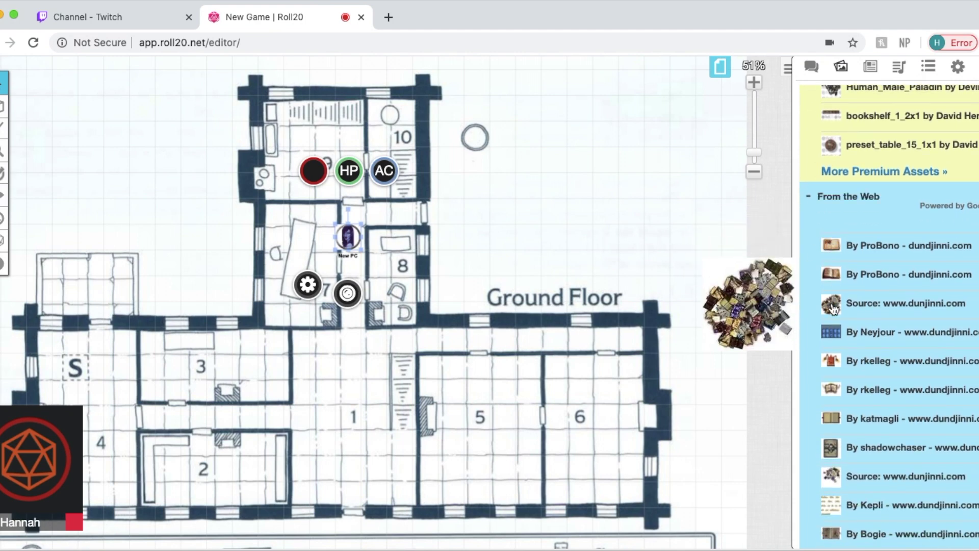
{"action": "mouse_move", "coordinate": [831, 366]}
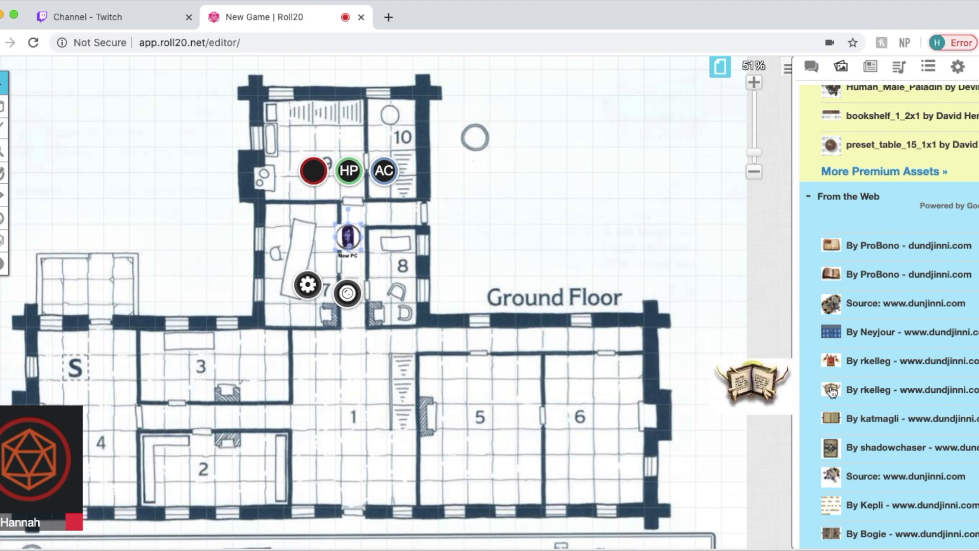
- Place an open-book web image in room 8 beside the New PC token
{"action": "mouse_move", "coordinate": [835, 276]}
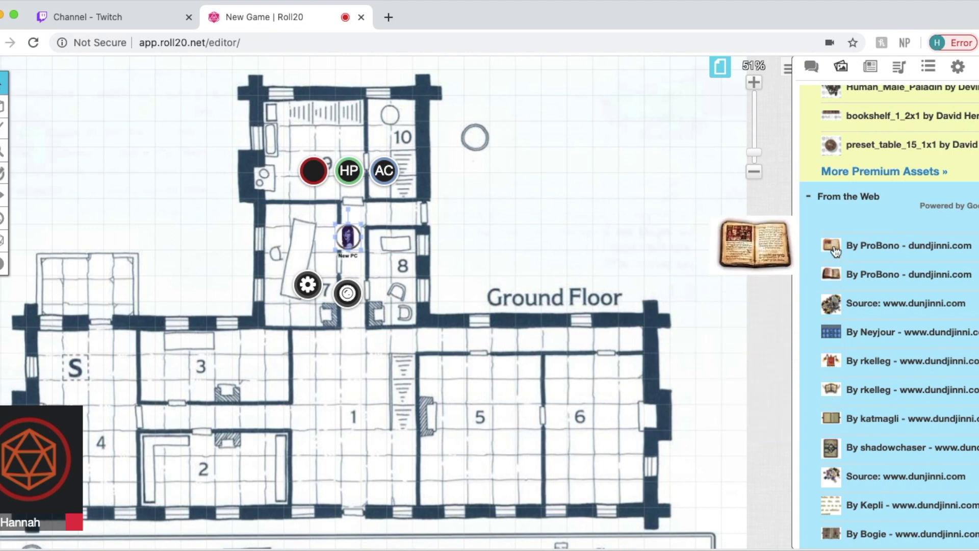
{"action": "left_click_drag", "start_coordinate": [835, 276], "coordinate": [401, 241]}
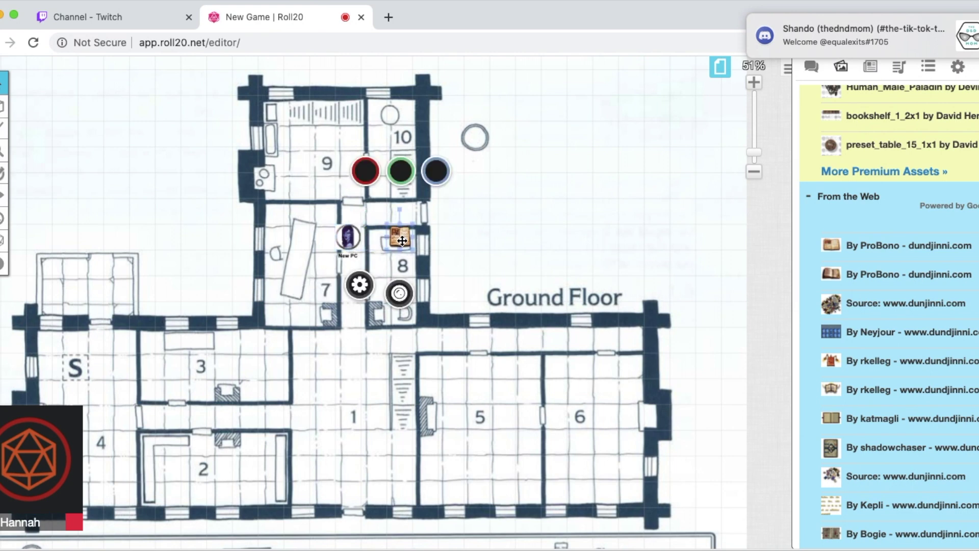
{"action": "left_click_drag", "start_coordinate": [414, 252], "coordinate": [424, 264]}
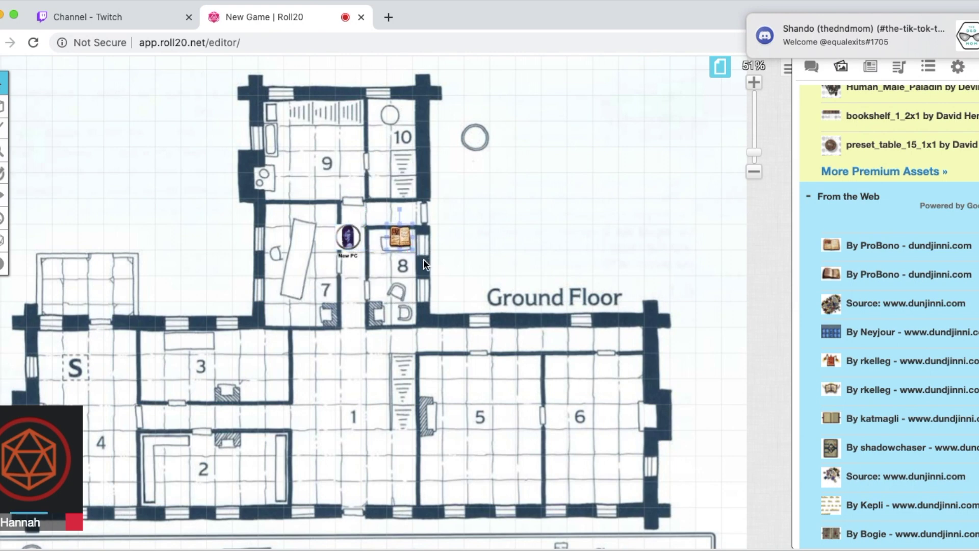
- Open the book token's options menu and look through its Layer and Advanced choices
{"action": "right_click", "coordinate": [401, 236]}
{"action": "mouse_move", "coordinate": [433, 228]}
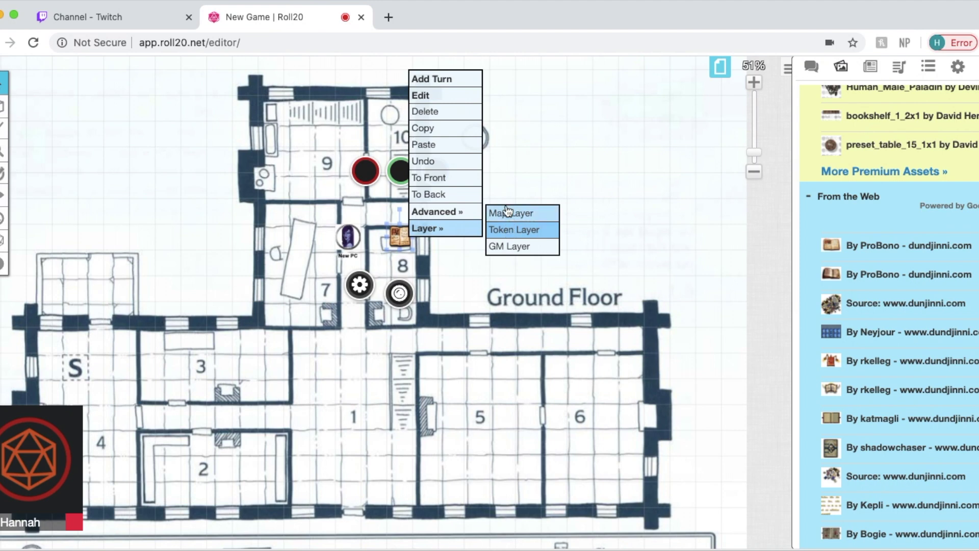
{"action": "mouse_move", "coordinate": [448, 211]}
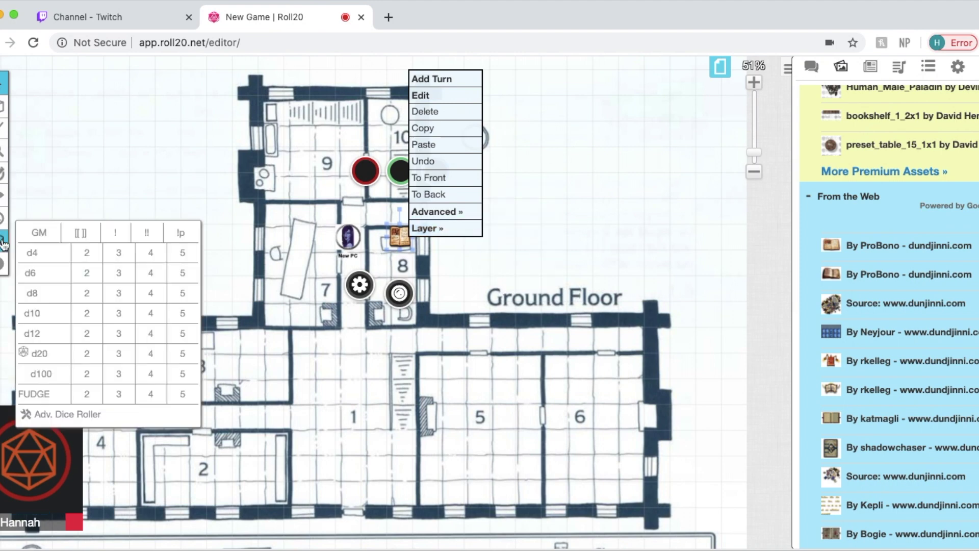
{"action": "mouse_move", "coordinate": [2, 197]}
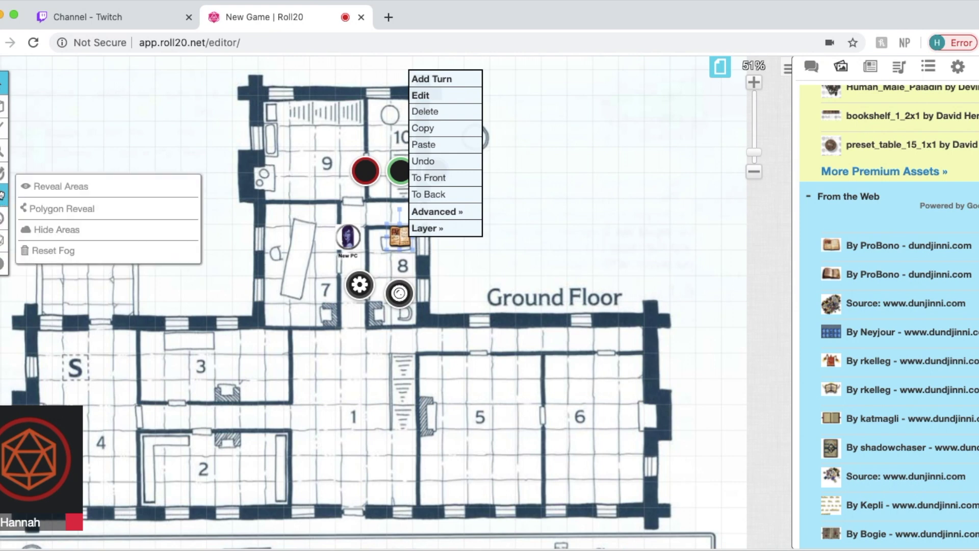
- Set the fog tool to Hide Areas and enable Fog of War in the Start page settings
{"action": "left_click", "coordinate": [63, 230]}
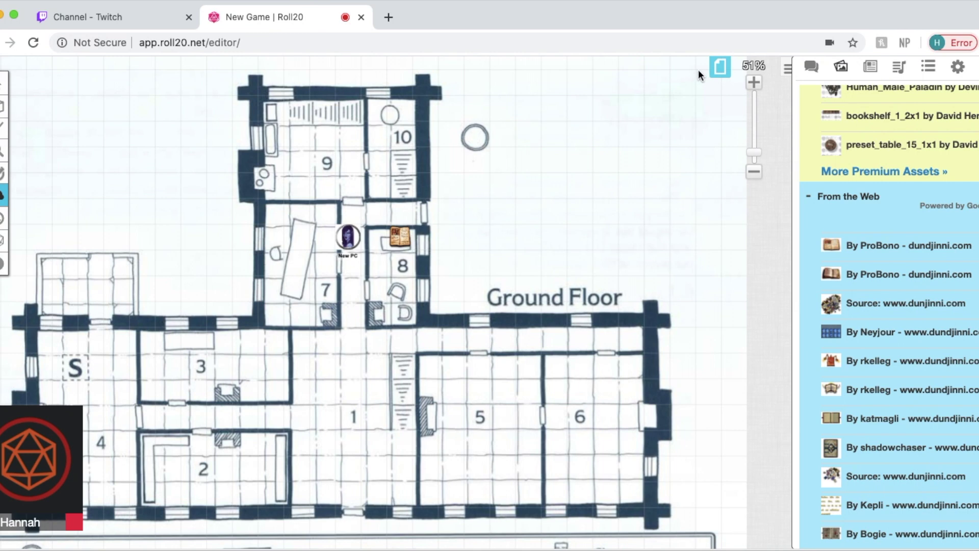
{"action": "left_click", "coordinate": [719, 66]}
{"action": "mouse_move", "coordinate": [173, 100]}
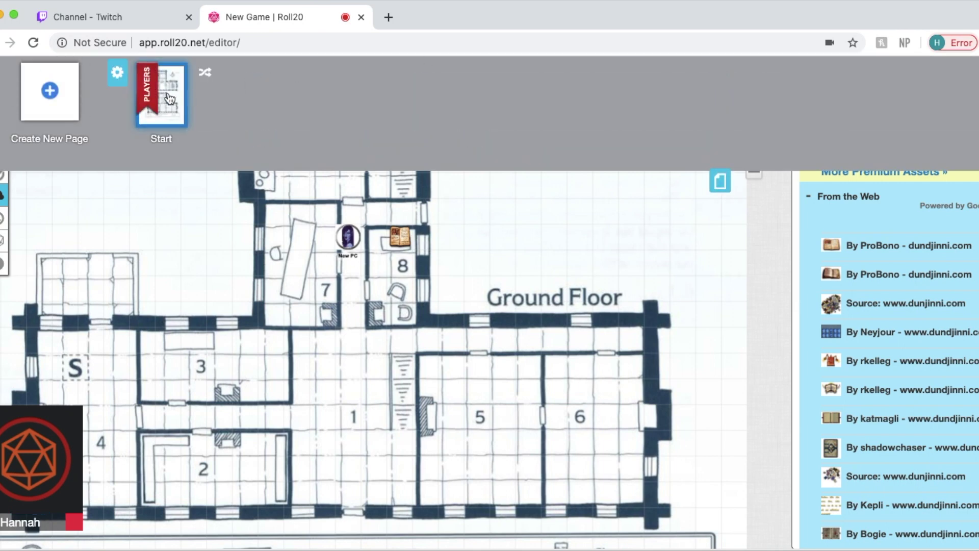
{"action": "left_click", "coordinate": [119, 76]}
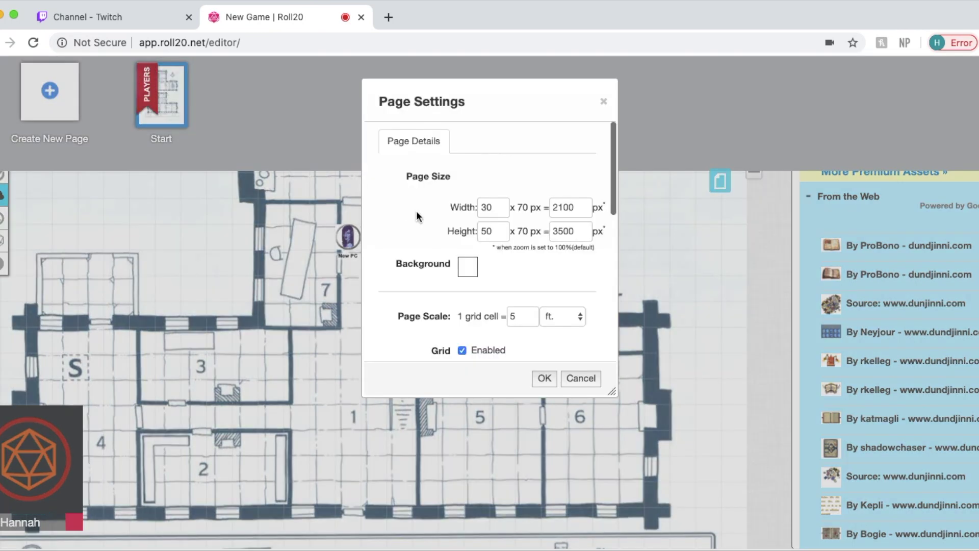
{"action": "scroll", "coordinate": [519, 262], "scroll_direction": "down", "scroll_amount": 10}
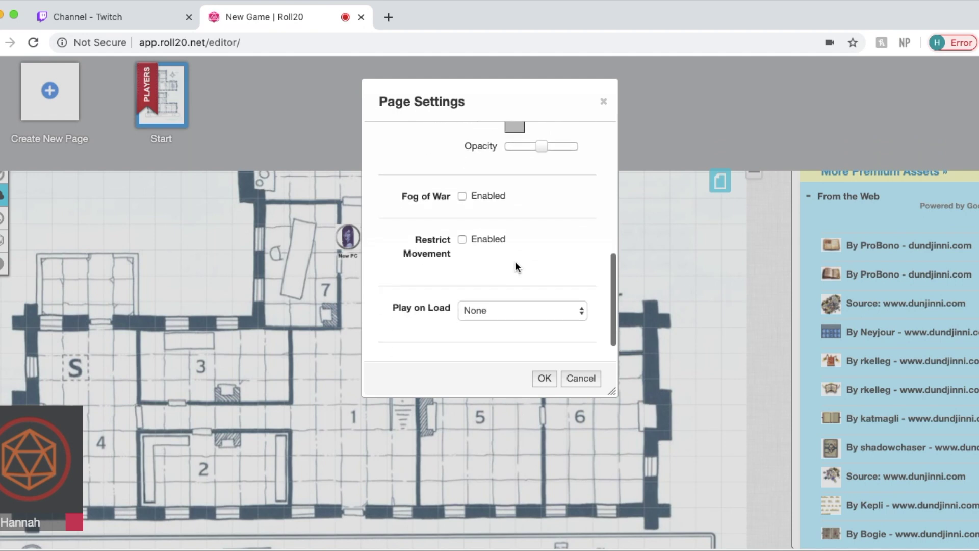
{"action": "left_click", "coordinate": [463, 197]}
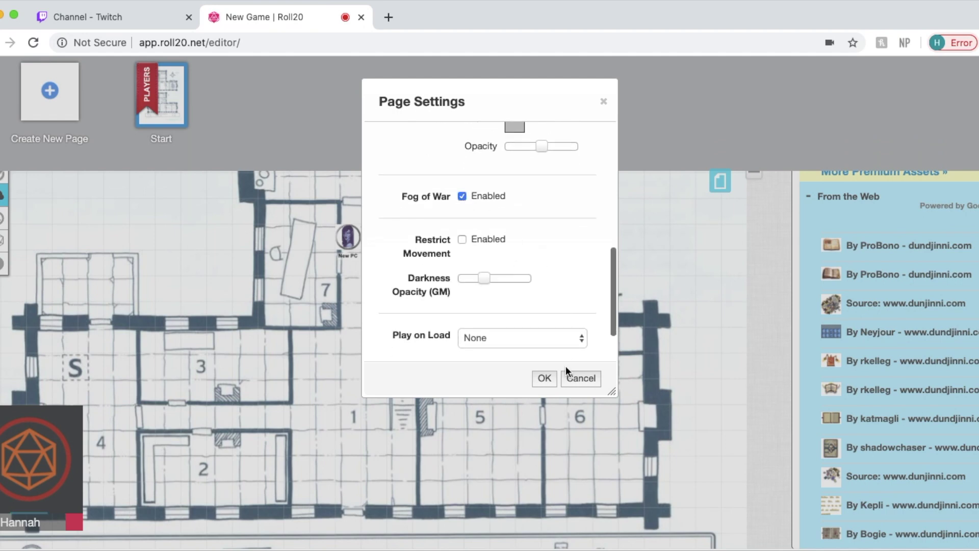
{"action": "left_click", "coordinate": [544, 379]}
- Create an Untitled page ahead of Start, move the players onto it, and view it
{"action": "left_click", "coordinate": [41, 100]}
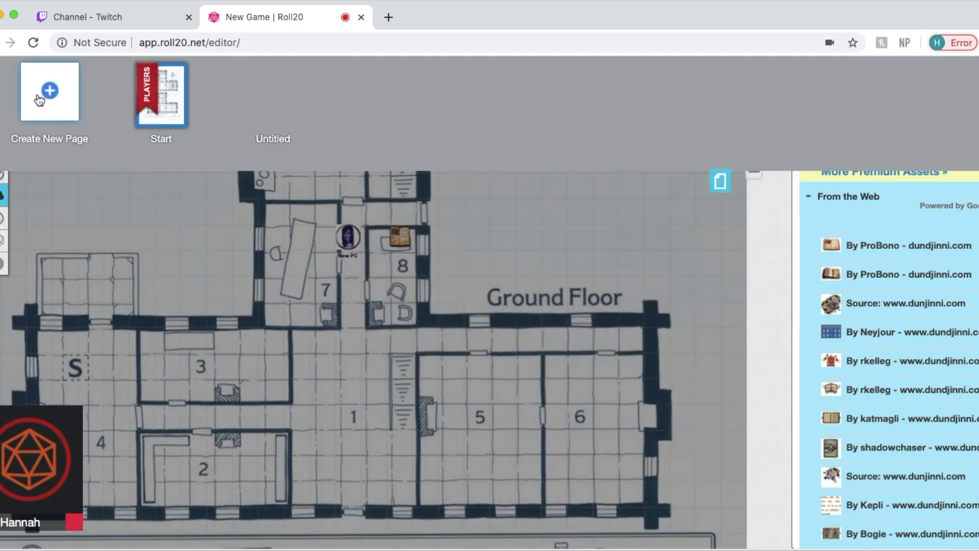
{"action": "left_click_drag", "start_coordinate": [147, 91], "coordinate": [260, 91]}
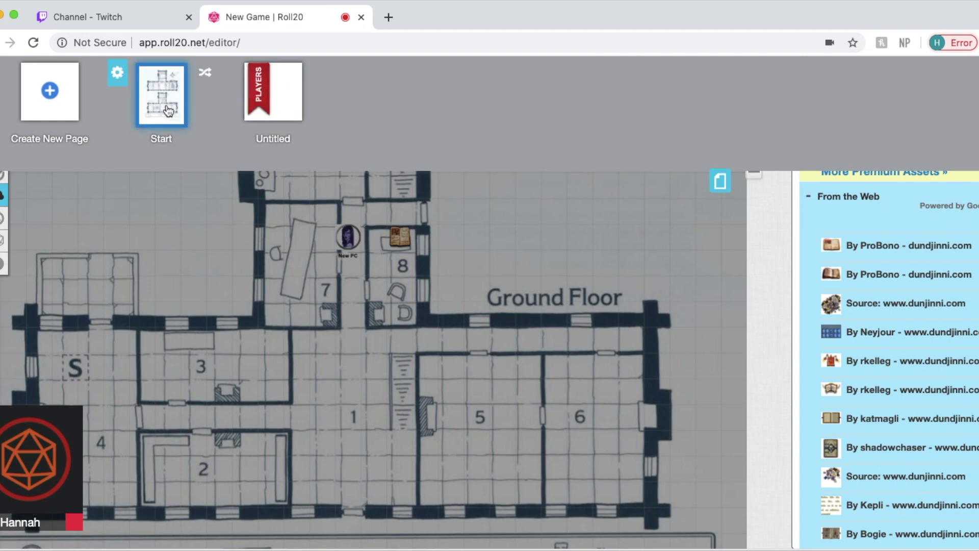
{"action": "left_click_drag", "start_coordinate": [173, 109], "coordinate": [266, 102]}
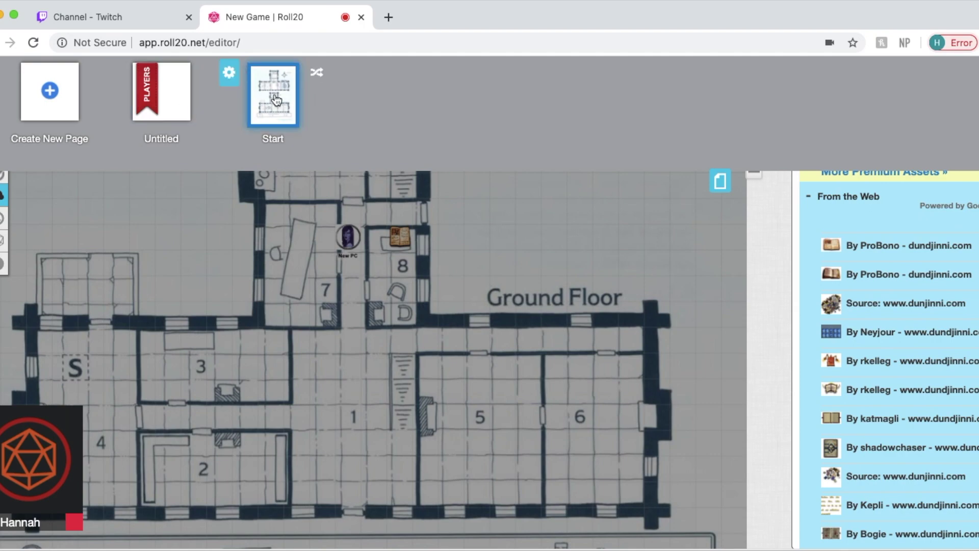
{"action": "left_click", "coordinate": [170, 100]}
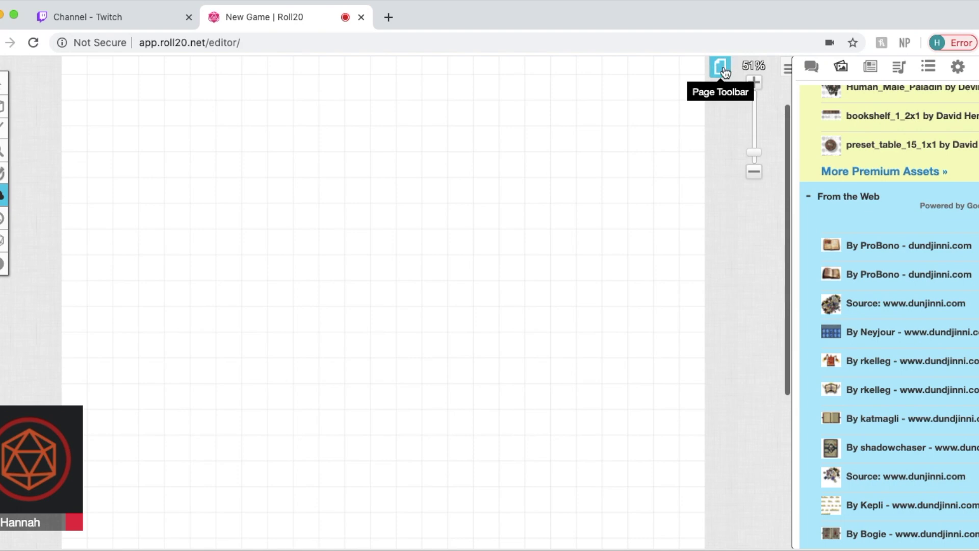
{"action": "left_click", "coordinate": [720, 68]}
- Return to the Start page and switch the fog tool to Reveal Areas
{"action": "left_click", "coordinate": [287, 109]}
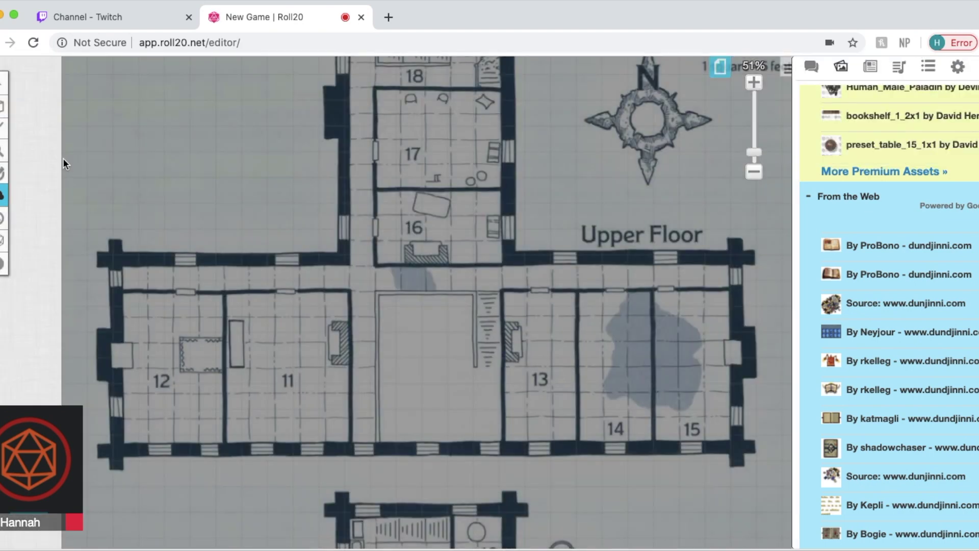
{"action": "mouse_move", "coordinate": [2, 126]}
{"action": "mouse_move", "coordinate": [2, 194]}
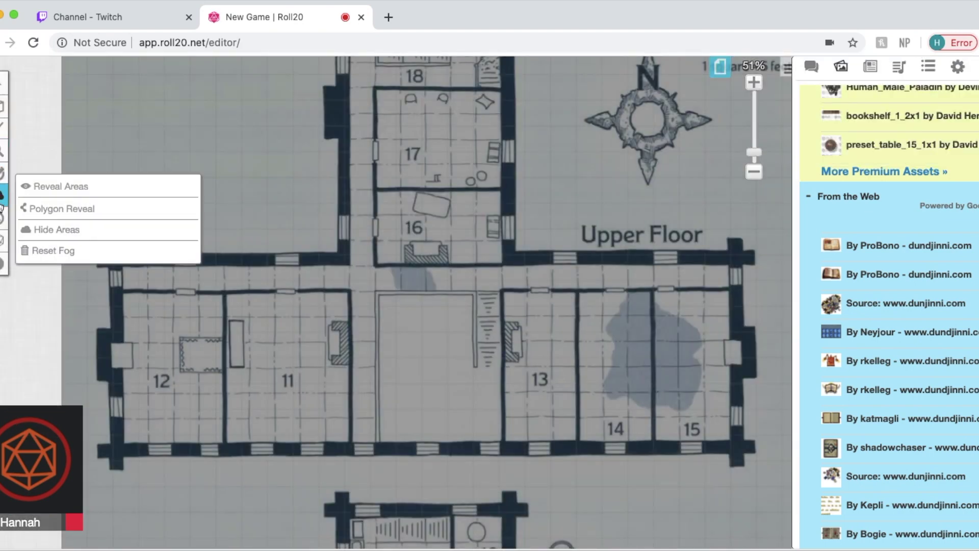
{"action": "left_click", "coordinate": [46, 187]}
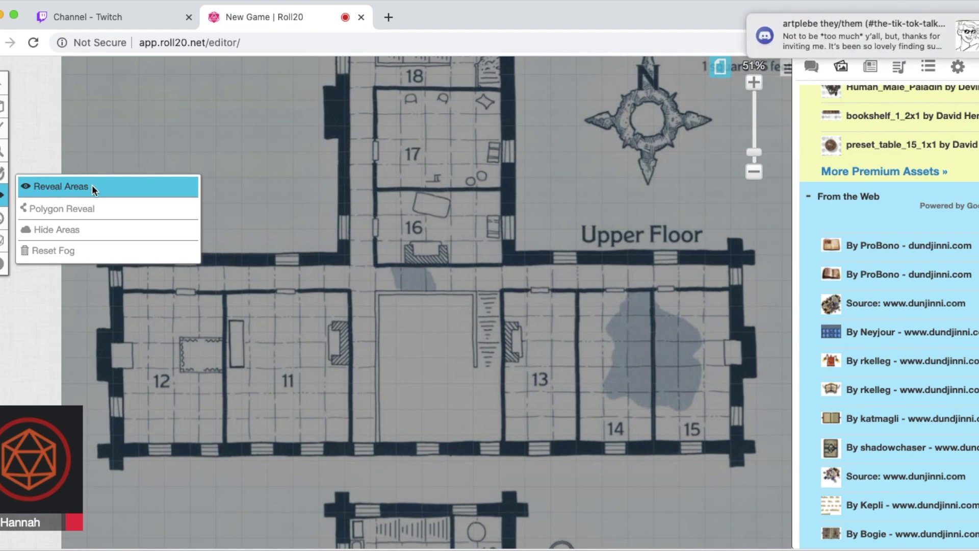
{"action": "scroll", "coordinate": [362, 168], "scroll_direction": "down", "scroll_amount": 5}
{"action": "scroll", "coordinate": [363, 166], "scroll_direction": "up", "scroll_amount": 10}
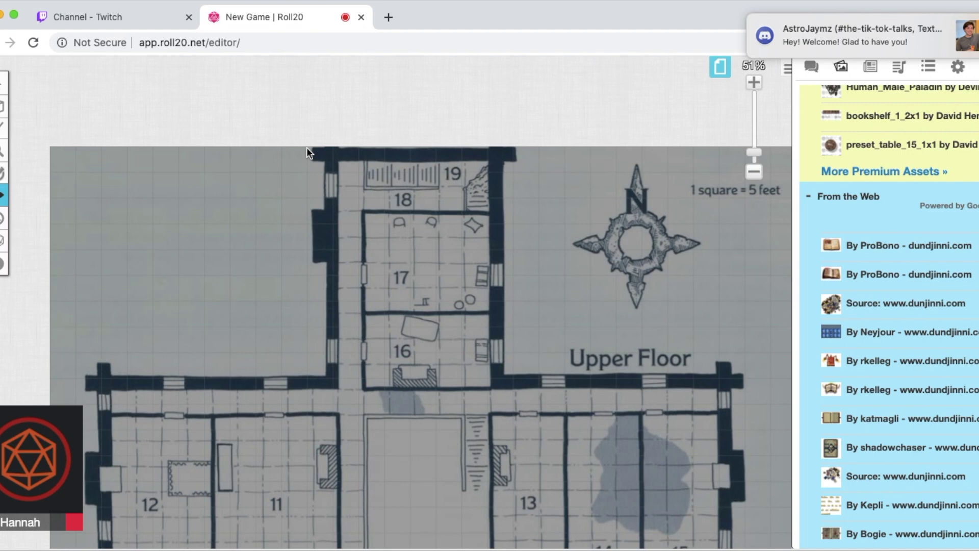
- Reveal rooms 16–19, the west wing, the east wing and the corridor below room 16
{"action": "left_click_drag", "start_coordinate": [306, 148], "coordinate": [534, 379]}
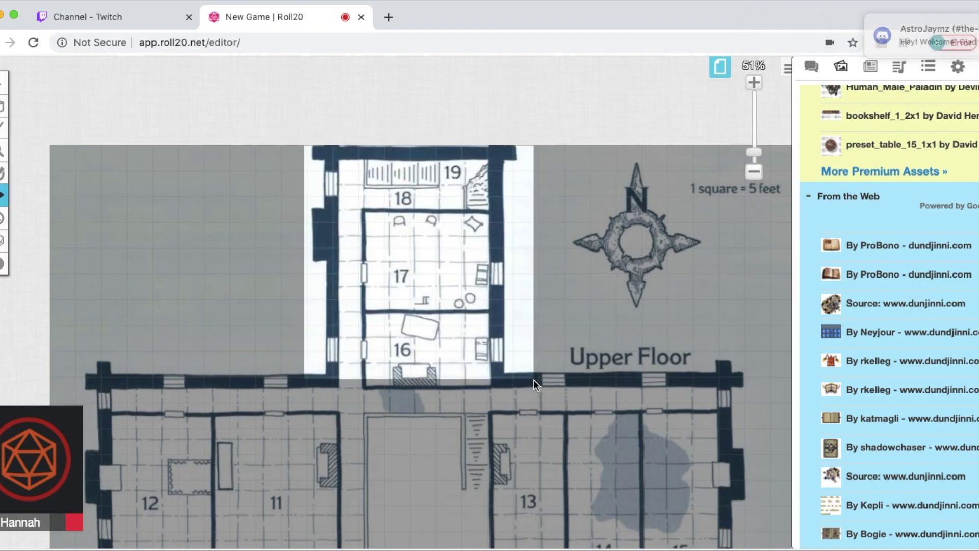
{"action": "scroll", "coordinate": [534, 380], "scroll_direction": "down", "scroll_amount": 8}
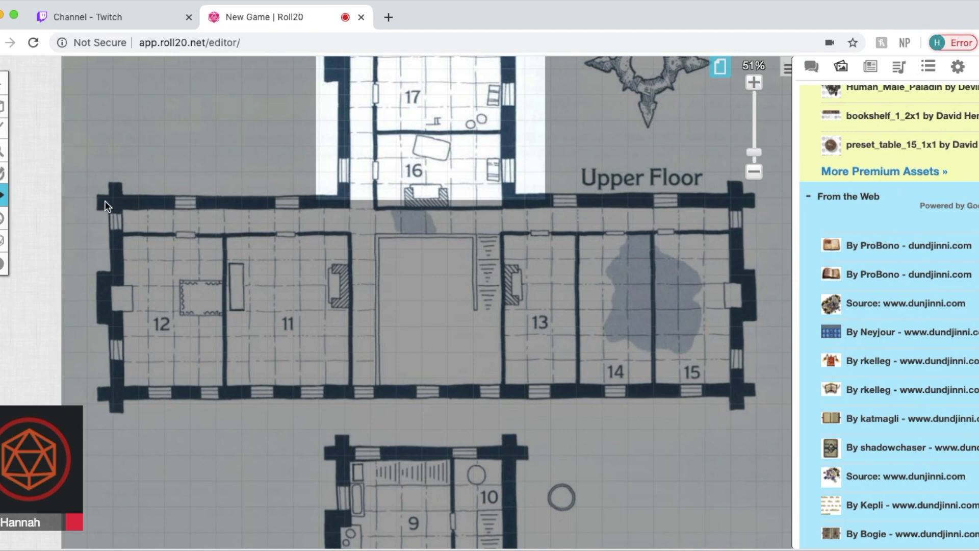
{"action": "left_click_drag", "start_coordinate": [91, 170], "coordinate": [461, 424]}
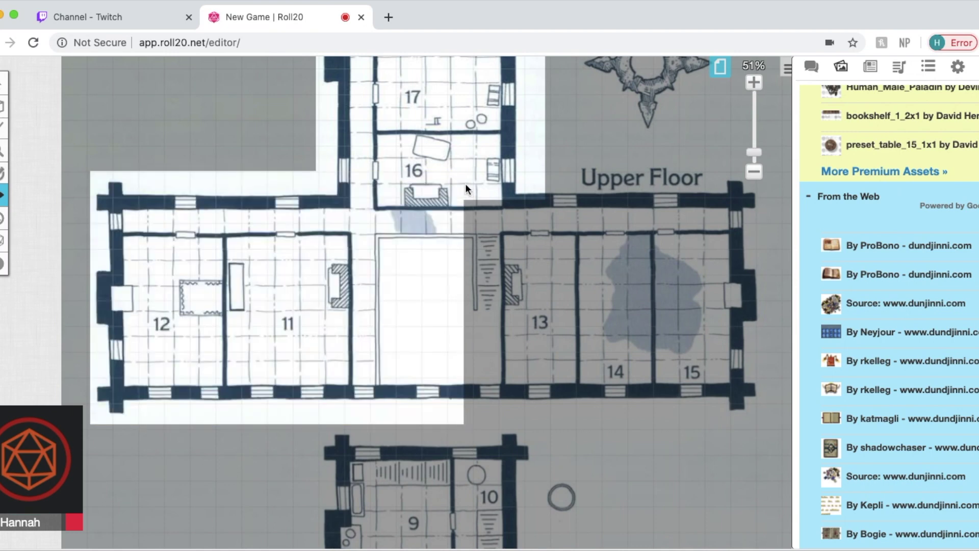
{"action": "left_click_drag", "start_coordinate": [465, 183], "coordinate": [789, 454]}
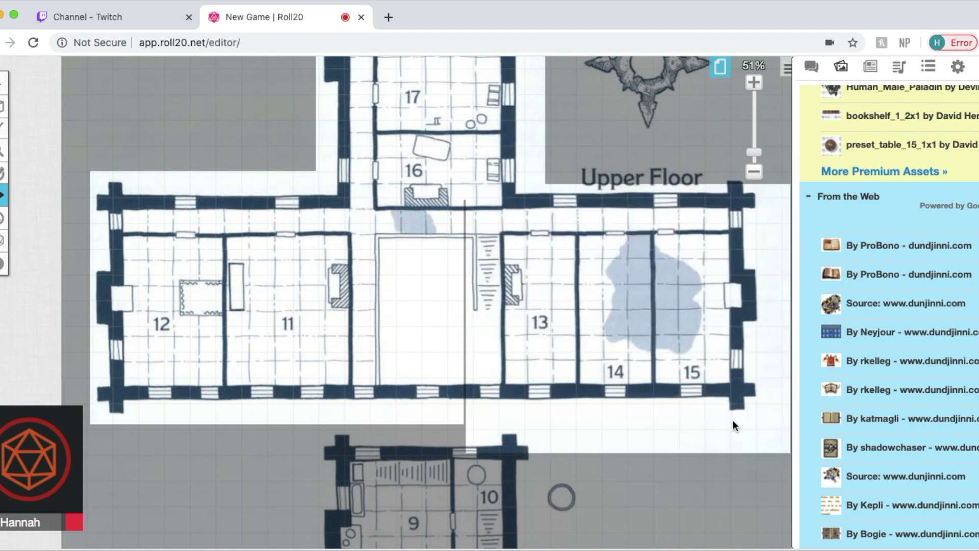
{"action": "left_click_drag", "start_coordinate": [435, 172], "coordinate": [503, 452]}
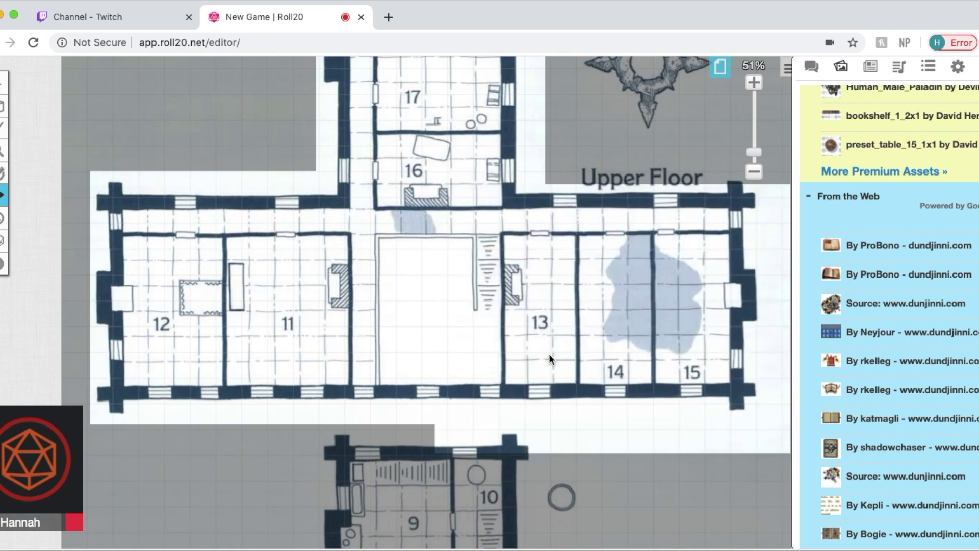
{"action": "scroll", "coordinate": [549, 359], "scroll_direction": "up", "scroll_amount": 3}
{"action": "scroll", "coordinate": [548, 354], "scroll_direction": "down", "scroll_amount": 3}
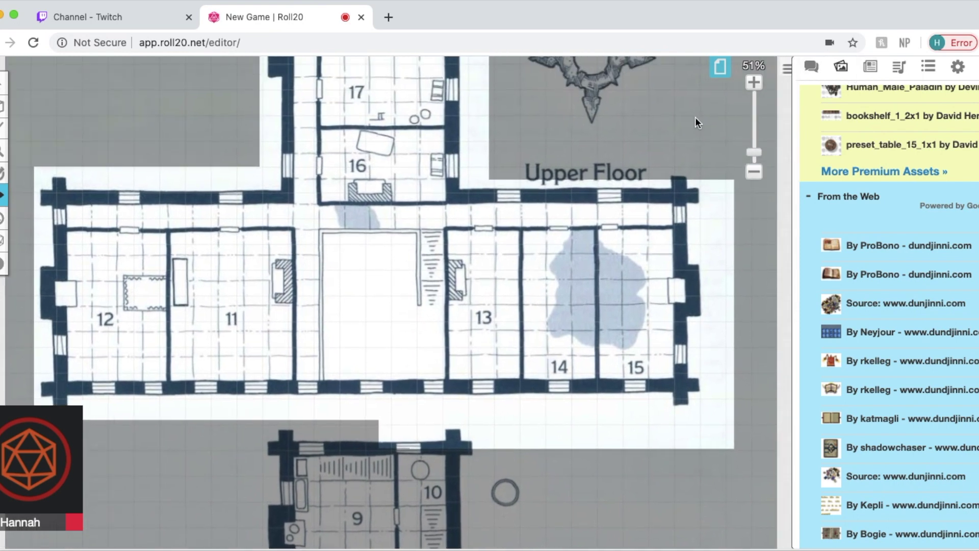
{"action": "scroll", "coordinate": [695, 117], "scroll_direction": "up", "scroll_amount": 1}
- Select the existing 'book' search in the Art Library and switch to the GM Info Overlay layer
{"action": "left_click", "coordinate": [841, 74]}
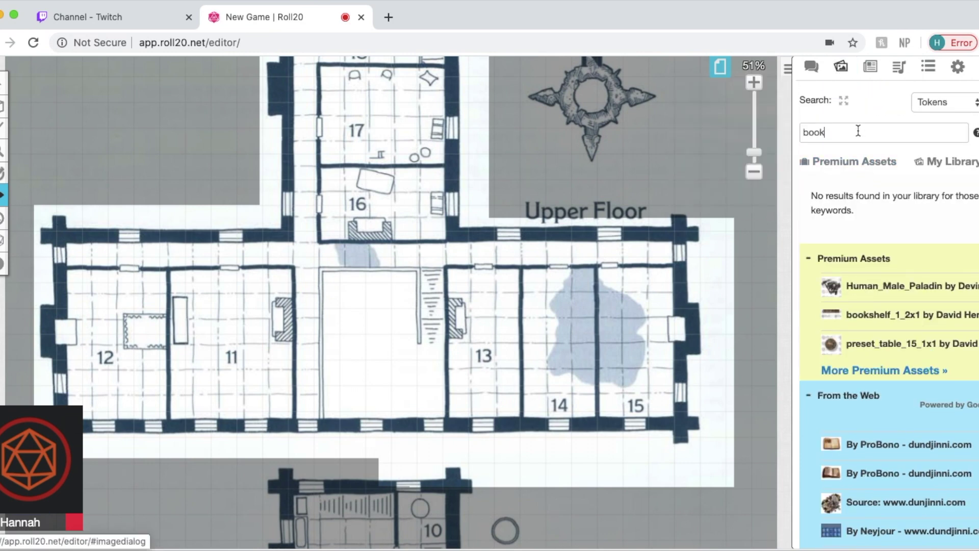
{"action": "double_click", "coordinate": [858, 131]}
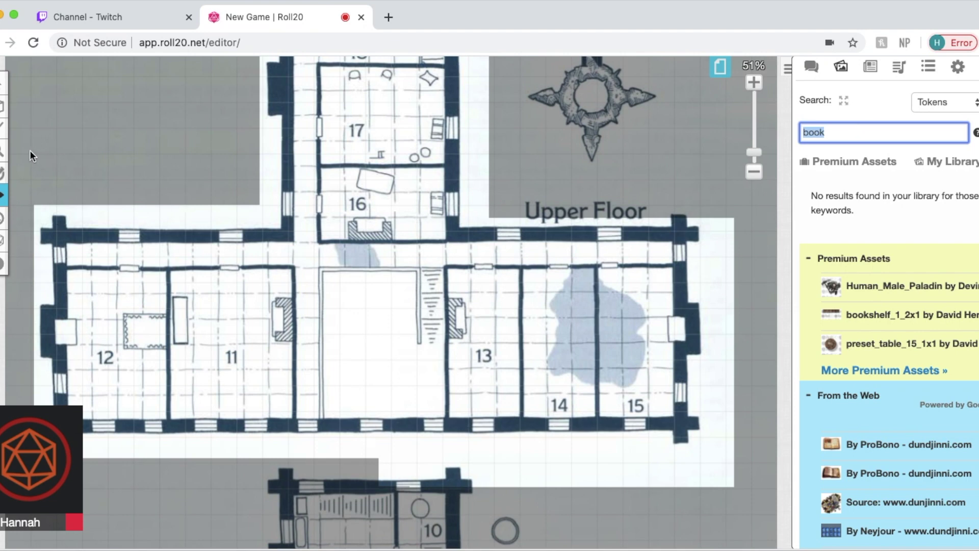
{"action": "mouse_move", "coordinate": [1, 109]}
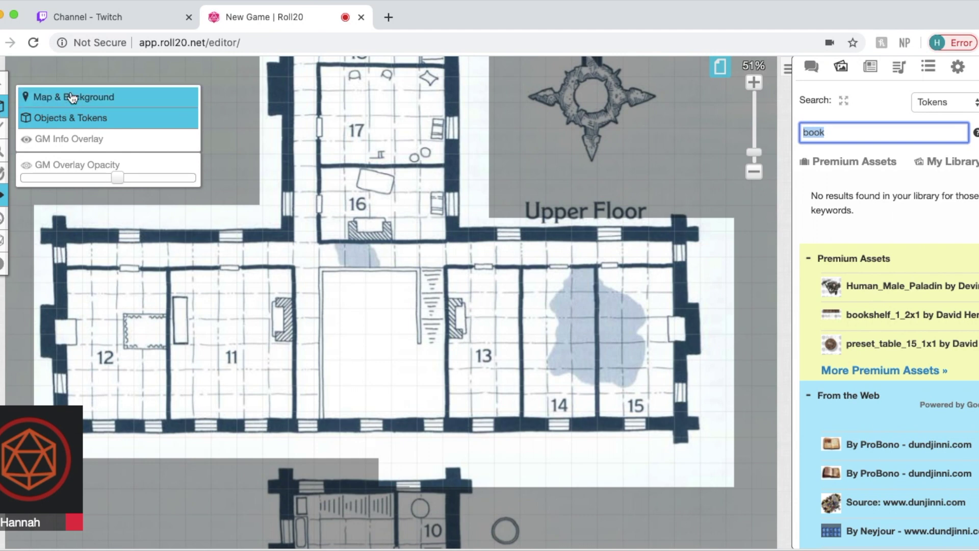
{"action": "left_click", "coordinate": [69, 139]}
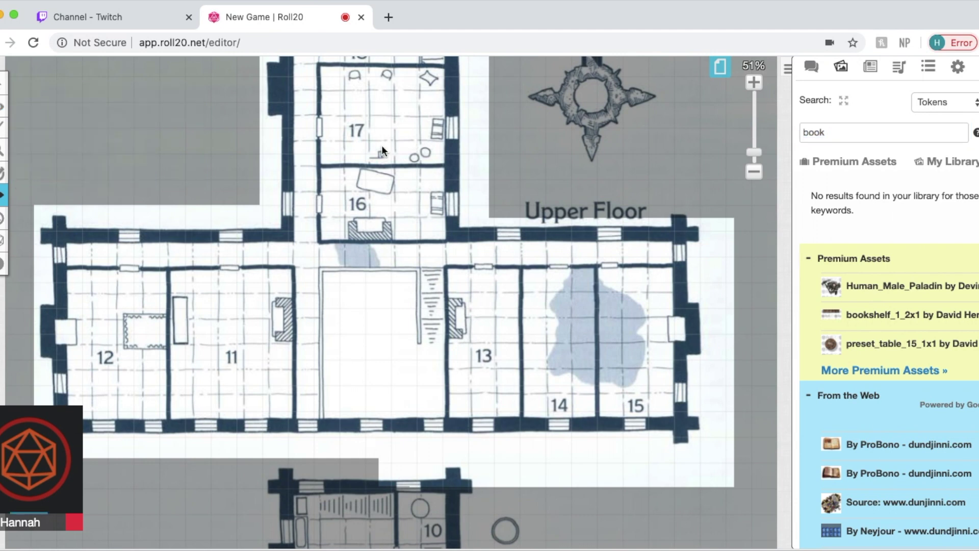